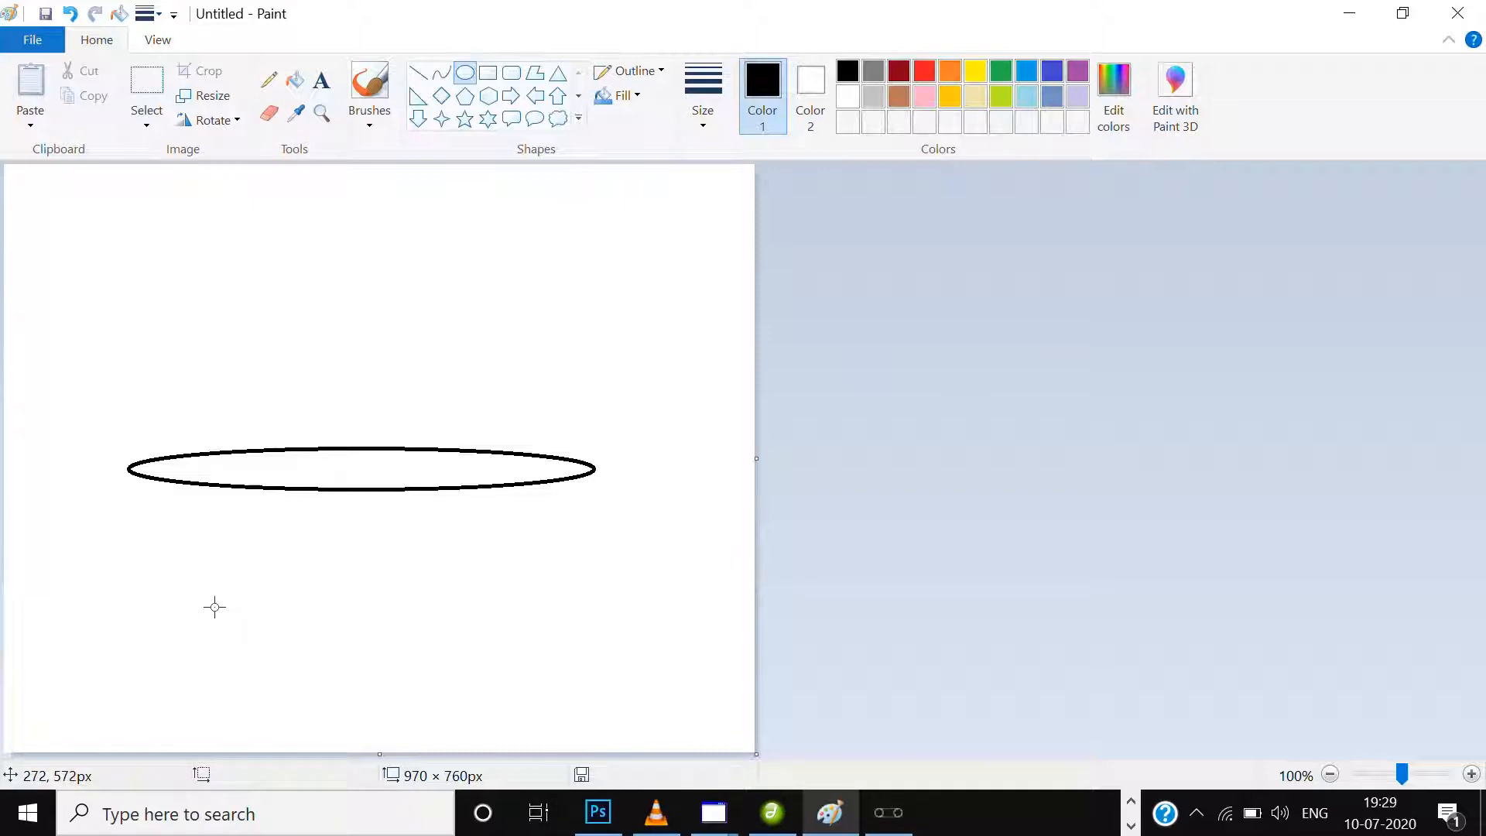
Draw a smaller flat black ellipse centred below the large one to form the bowl's base.
{"action": "mouse_move", "coordinate": [215, 607]}
{"action": "left_mouse_down"}
{"action": "mouse_move", "coordinate": [521, 604]}
{"action": "mouse_move", "coordinate": [557, 639]}
{"action": "left_mouse_up"}
{"action": "left_click_drag", "start_coordinate": [413, 626], "coordinate": [381, 624]}
{"action": "left_click", "coordinate": [982, 441]}
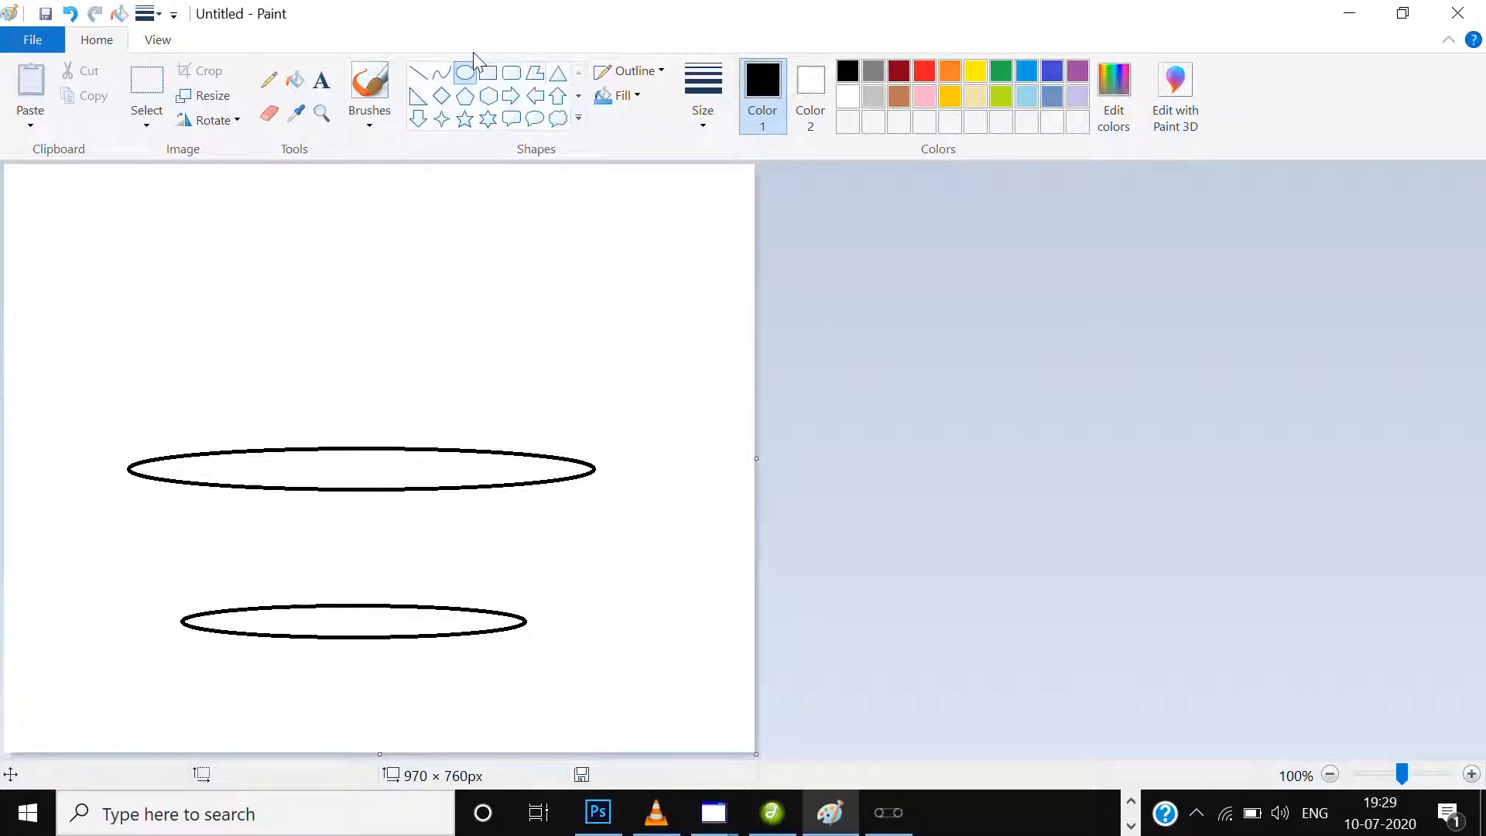
Join the ends of the upper and lower ellipses with slanted side lines using the Curve tool, closing the gap at the left rim.
{"action": "left_click", "coordinate": [438, 76]}
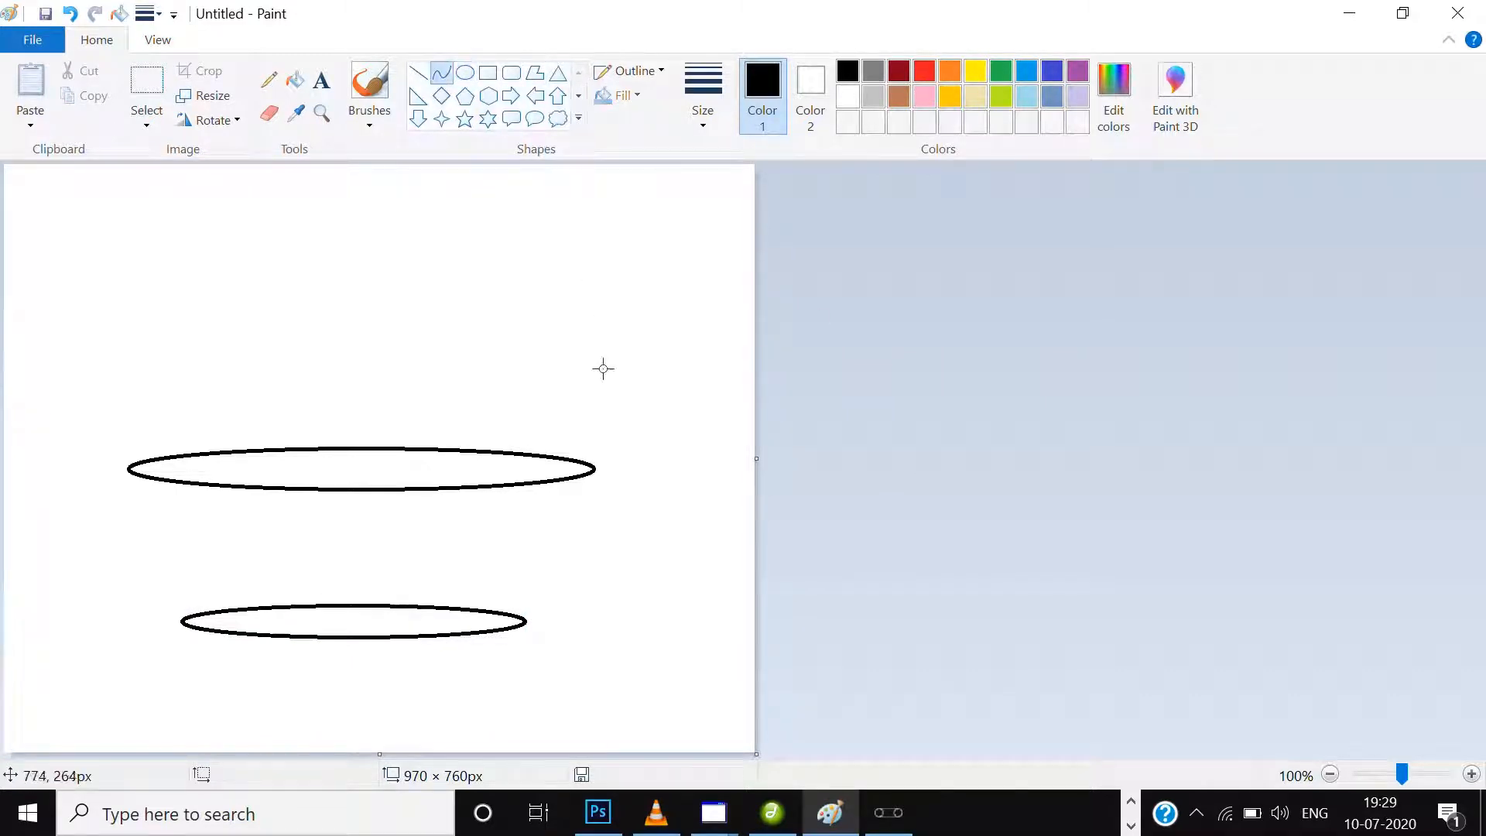
{"action": "left_click_drag", "start_coordinate": [589, 477], "coordinate": [518, 622]}
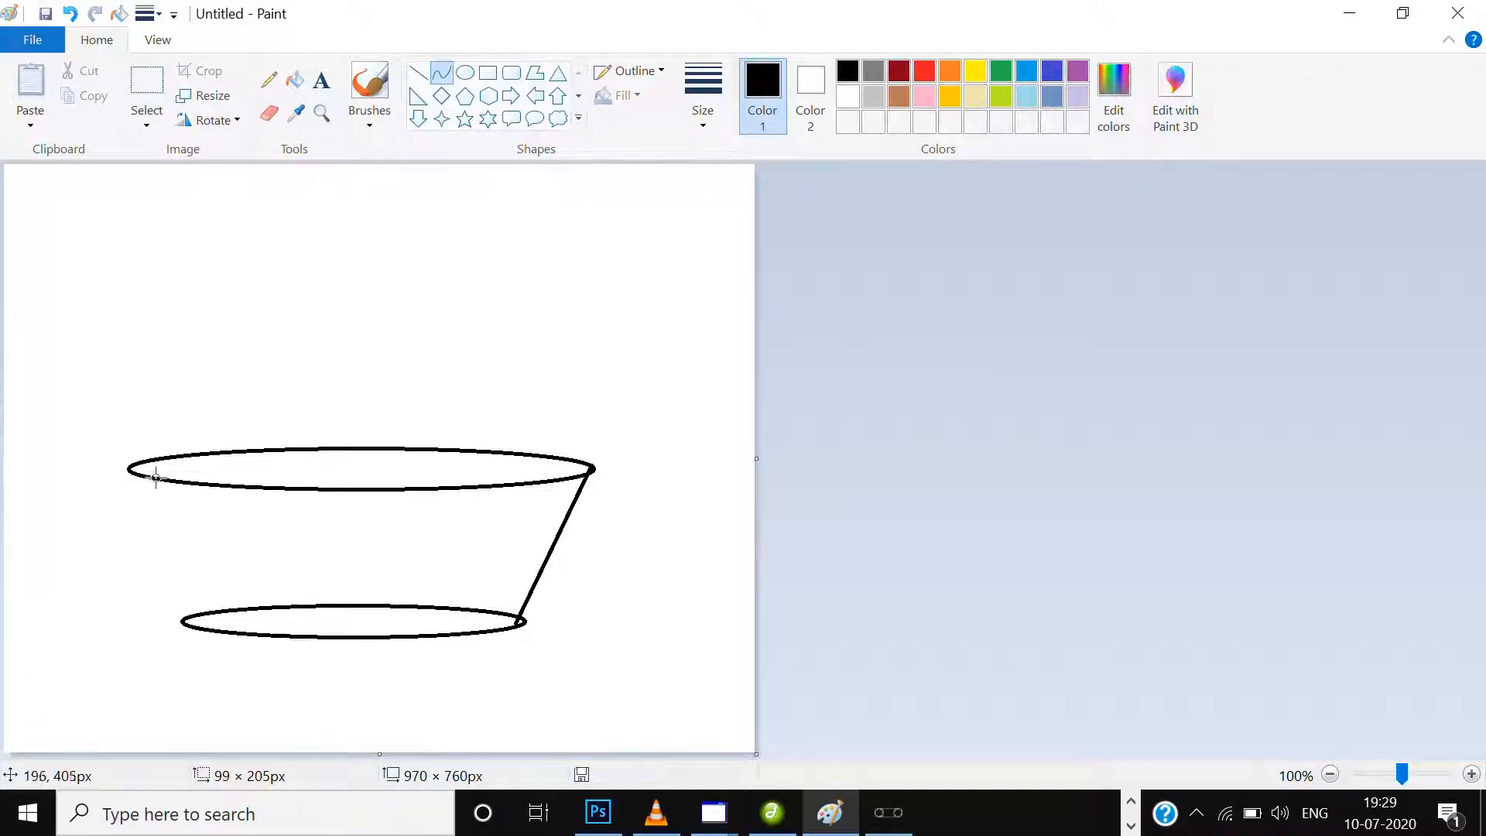
{"action": "left_click_drag", "start_coordinate": [122, 469], "coordinate": [182, 623]}
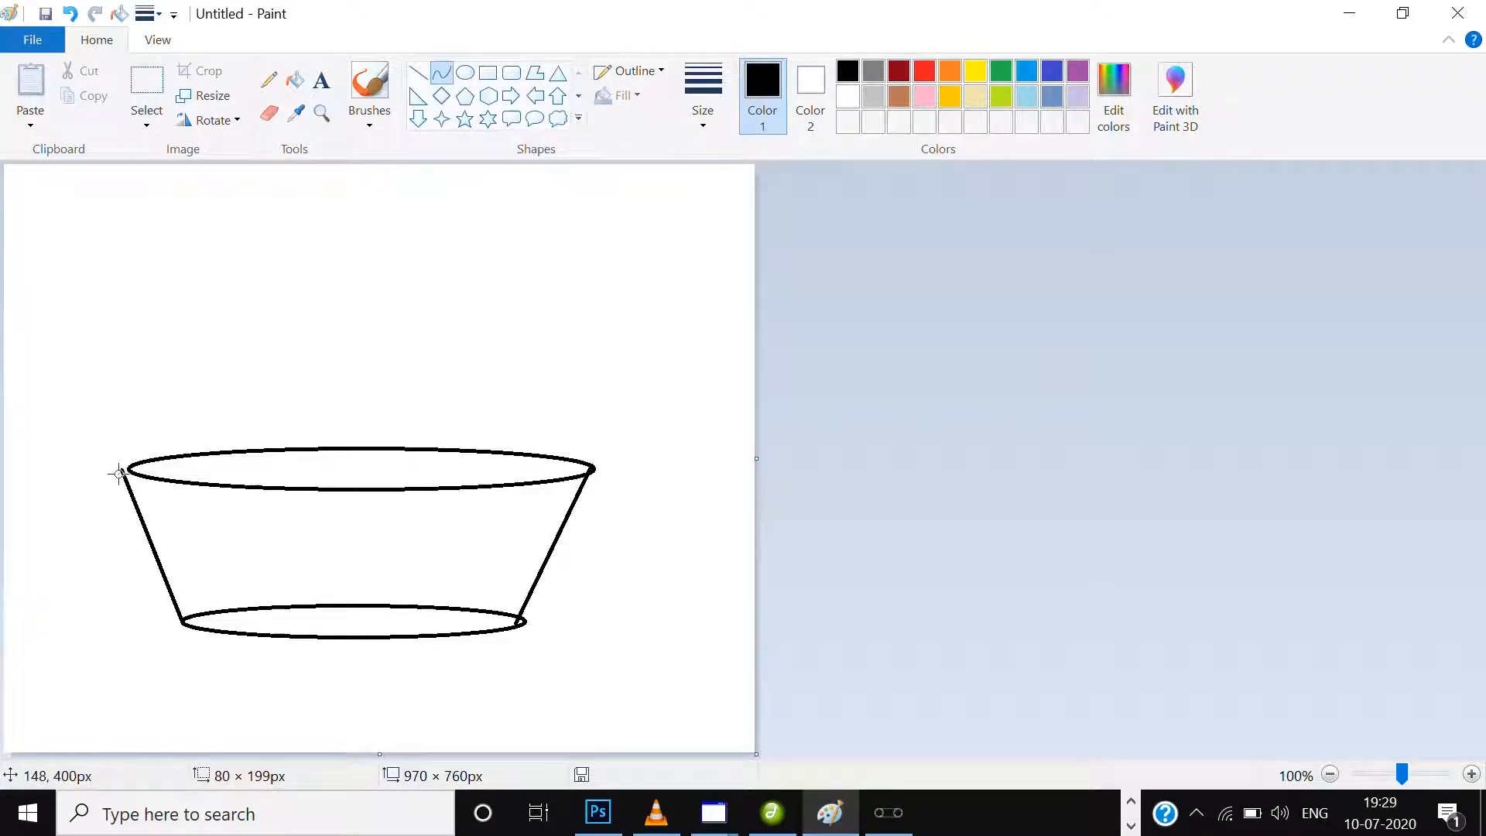
{"action": "left_click_drag", "start_coordinate": [118, 480], "coordinate": [128, 469]}
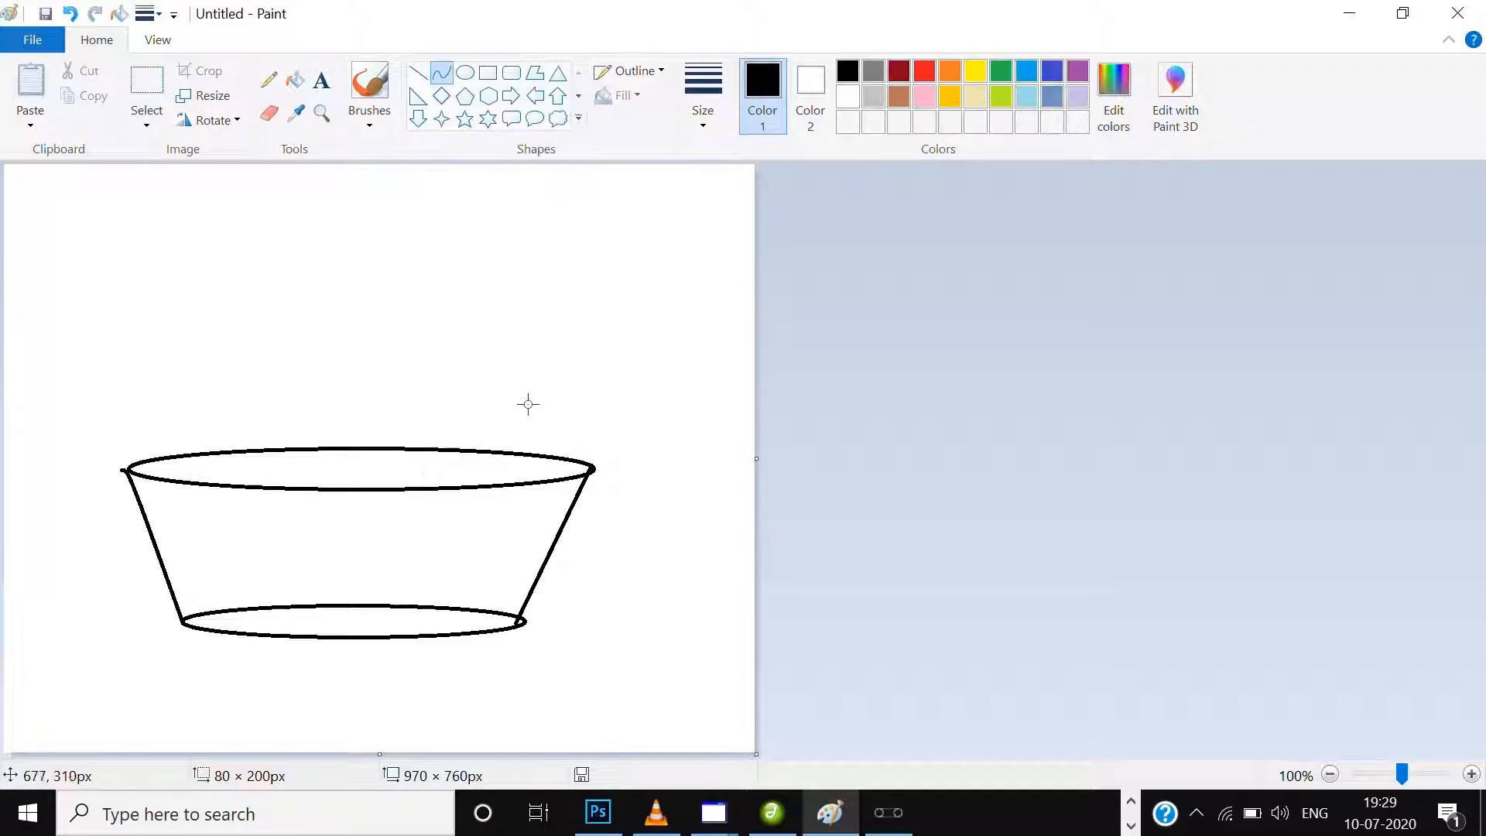
Fill the bowl's body and its base ellipse with purple.
{"action": "left_click", "coordinate": [297, 81]}
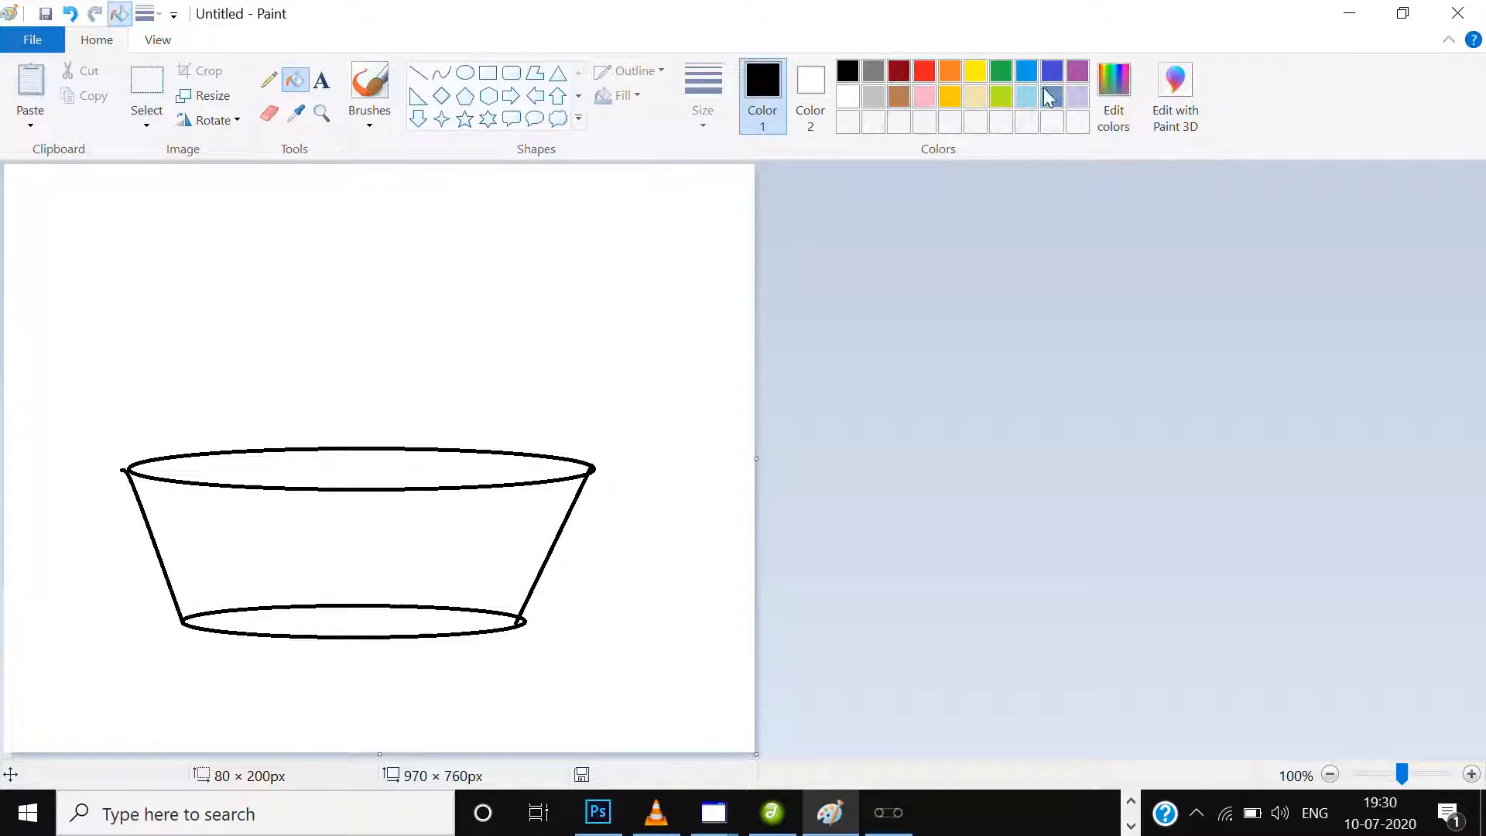
{"action": "left_click", "coordinate": [1079, 71]}
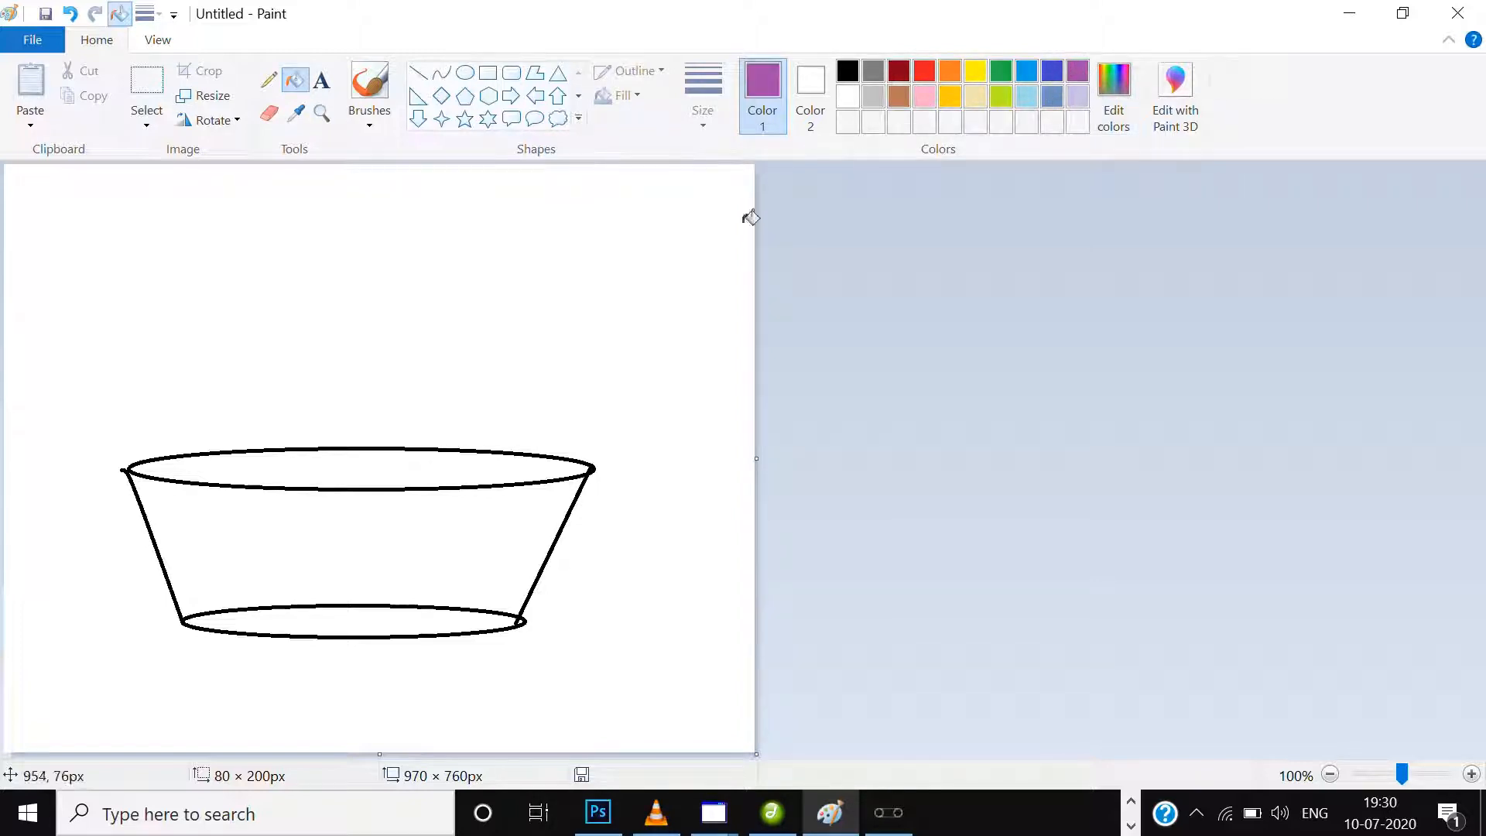
{"action": "left_click", "coordinate": [530, 513]}
{"action": "left_click", "coordinate": [450, 610]}
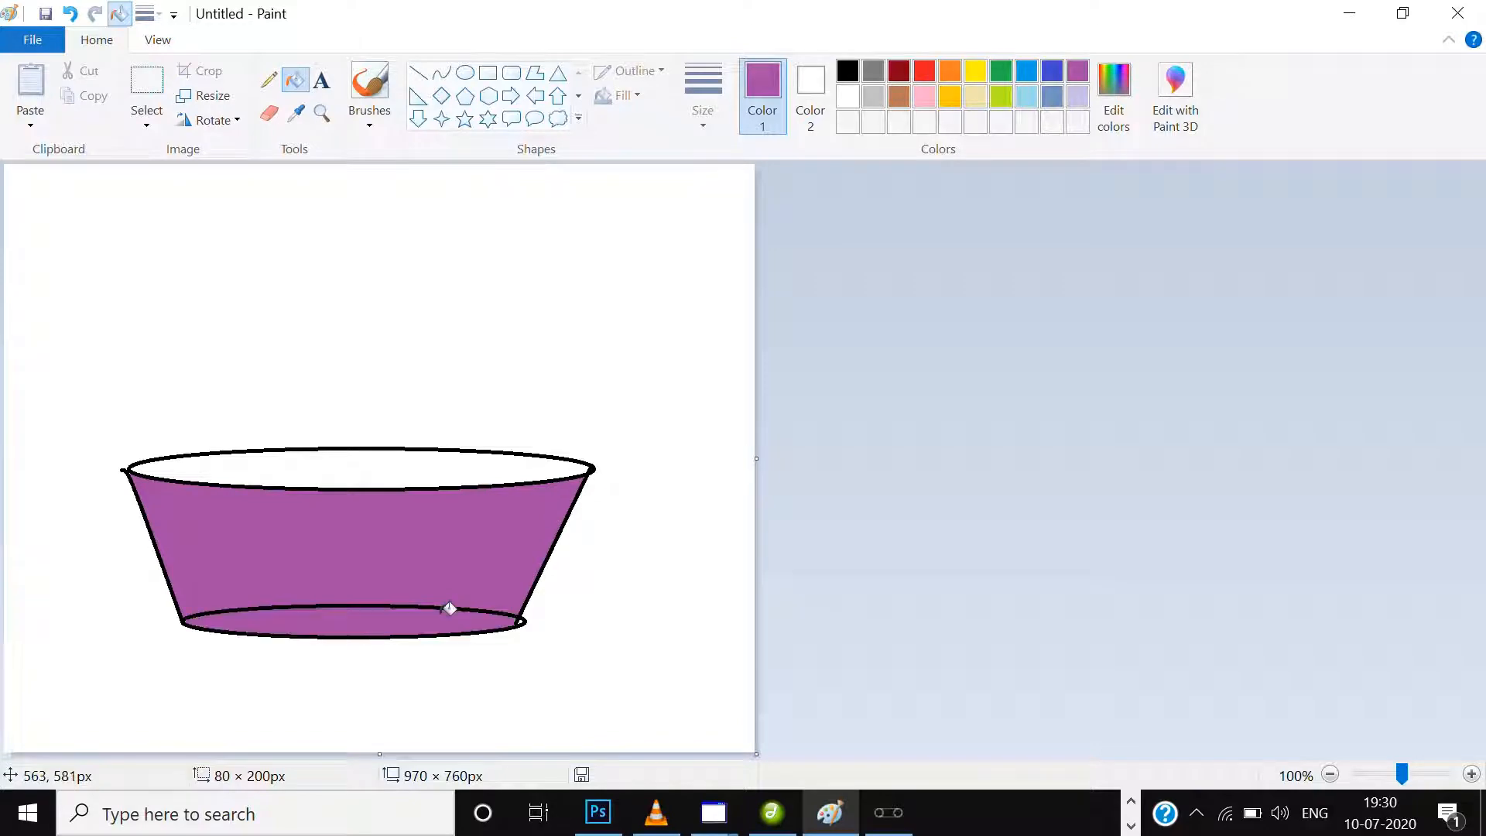
Paint over the upper edge of the bowl's base ellipse in purple with the Marker brush.
{"action": "left_click", "coordinate": [379, 118]}
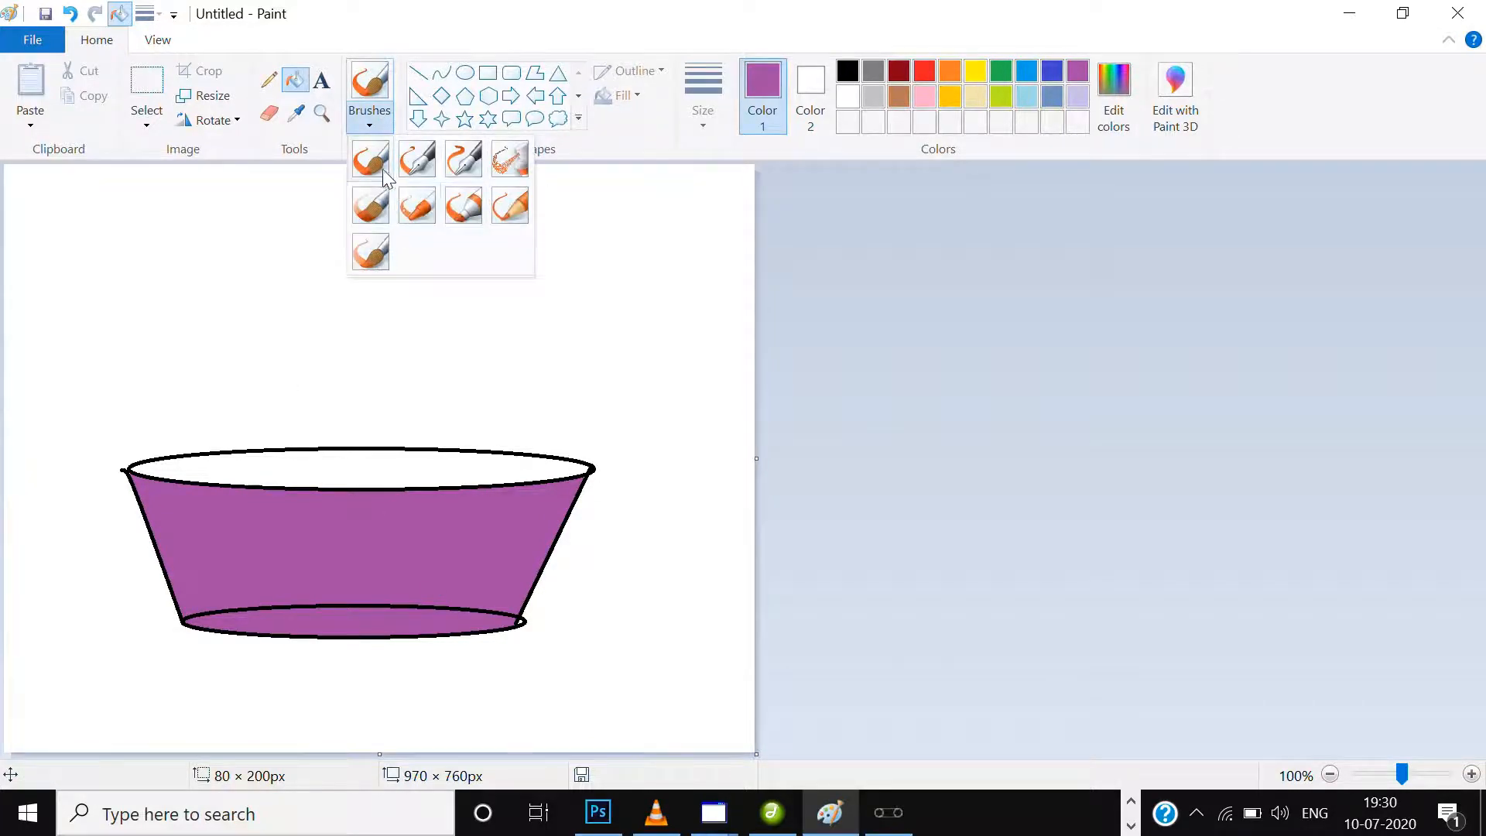
{"action": "left_click", "coordinate": [455, 203]}
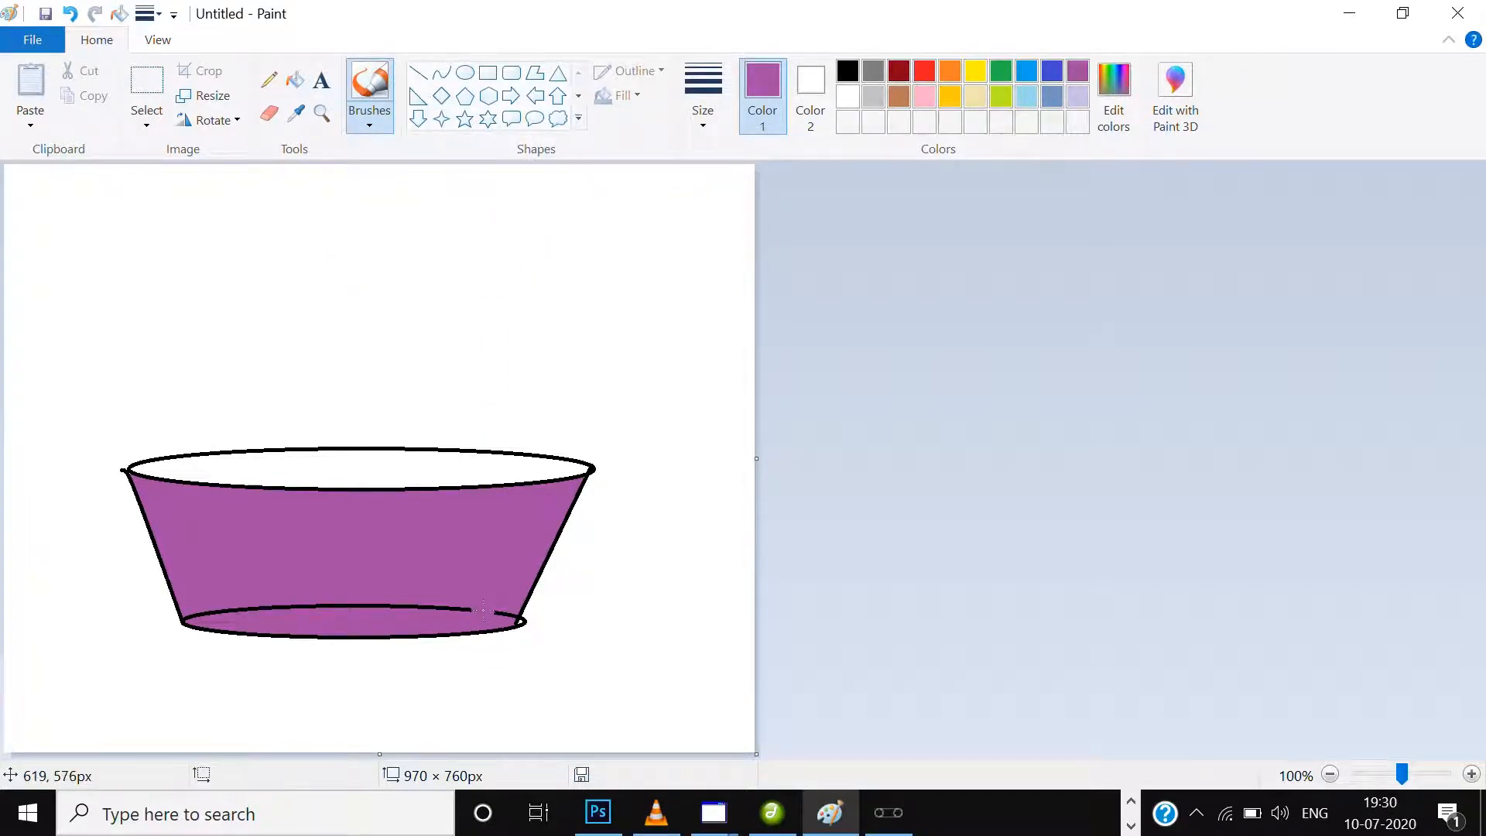
{"action": "mouse_move", "coordinate": [483, 610]}
{"action": "left_mouse_down"}
{"action": "mouse_move", "coordinate": [315, 603]}
{"action": "mouse_move", "coordinate": [382, 592]}
{"action": "mouse_move", "coordinate": [321, 611]}
{"action": "mouse_move", "coordinate": [389, 593]}
{"action": "mouse_move", "coordinate": [403, 605]}
{"action": "mouse_move", "coordinate": [265, 605]}
{"action": "mouse_move", "coordinate": [327, 589]}
{"action": "mouse_move", "coordinate": [261, 599]}
{"action": "mouse_move", "coordinate": [349, 601]}
{"action": "mouse_move", "coordinate": [257, 598]}
{"action": "mouse_move", "coordinate": [189, 623]}
{"action": "mouse_move", "coordinate": [262, 605]}
{"action": "left_mouse_up"}
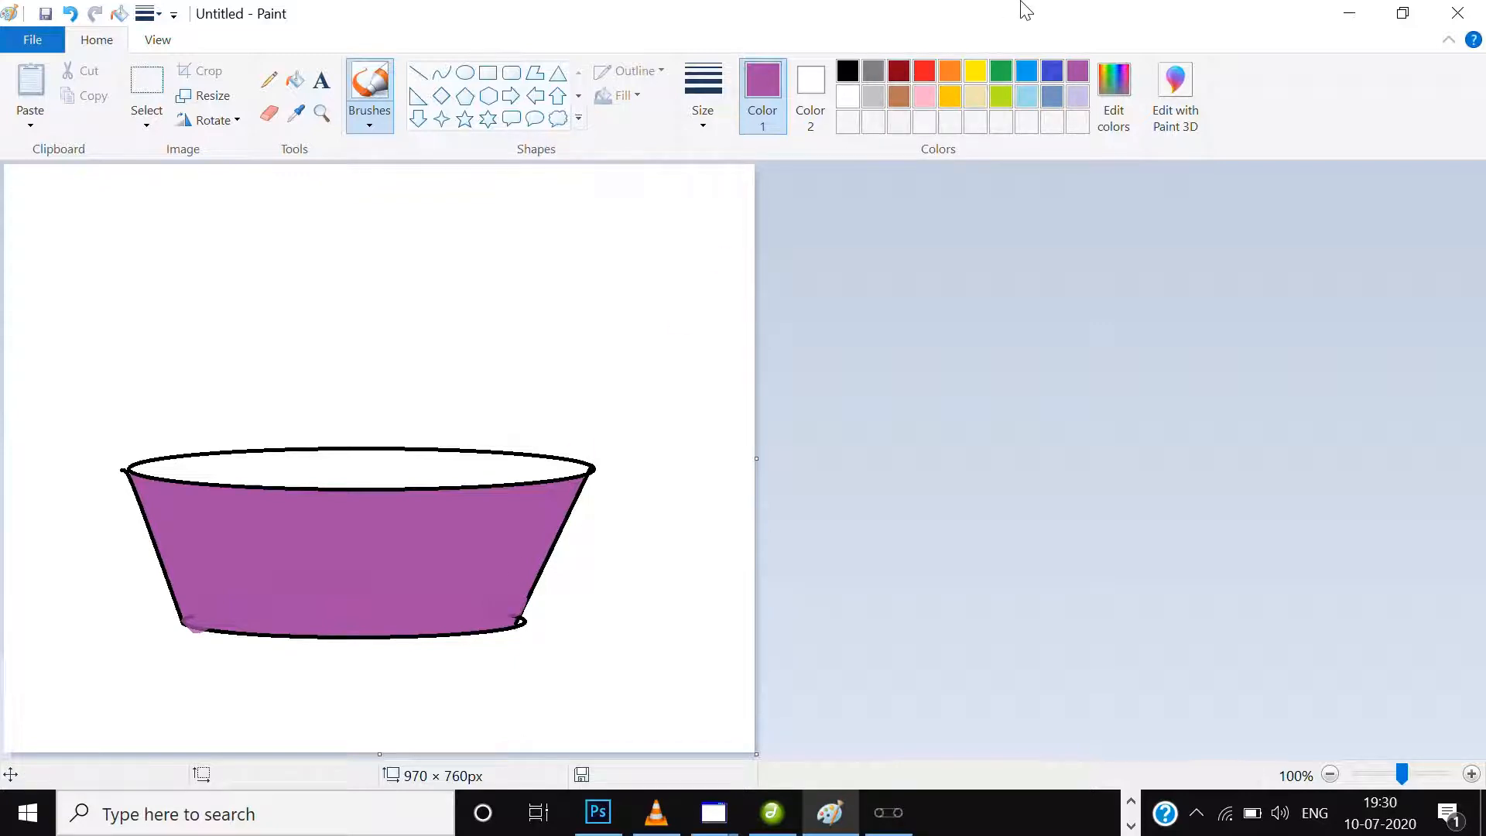
Draw an upright ellipse about 115 × 230 px rising from the bowl's front rim, with a gold outline.
{"action": "left_click", "coordinate": [465, 72]}
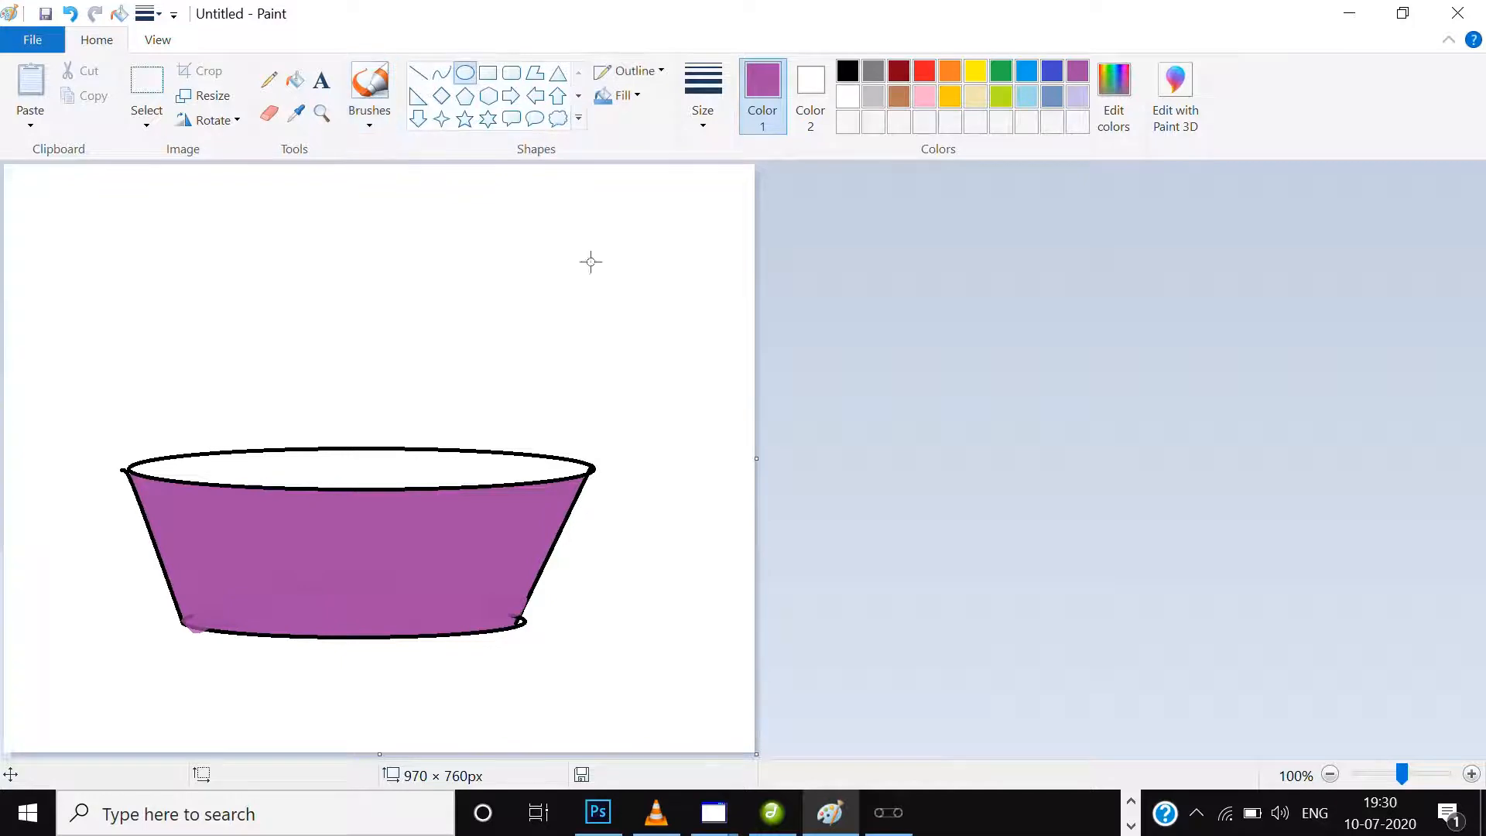
{"action": "left_click_drag", "start_coordinate": [367, 322], "coordinate": [455, 487]}
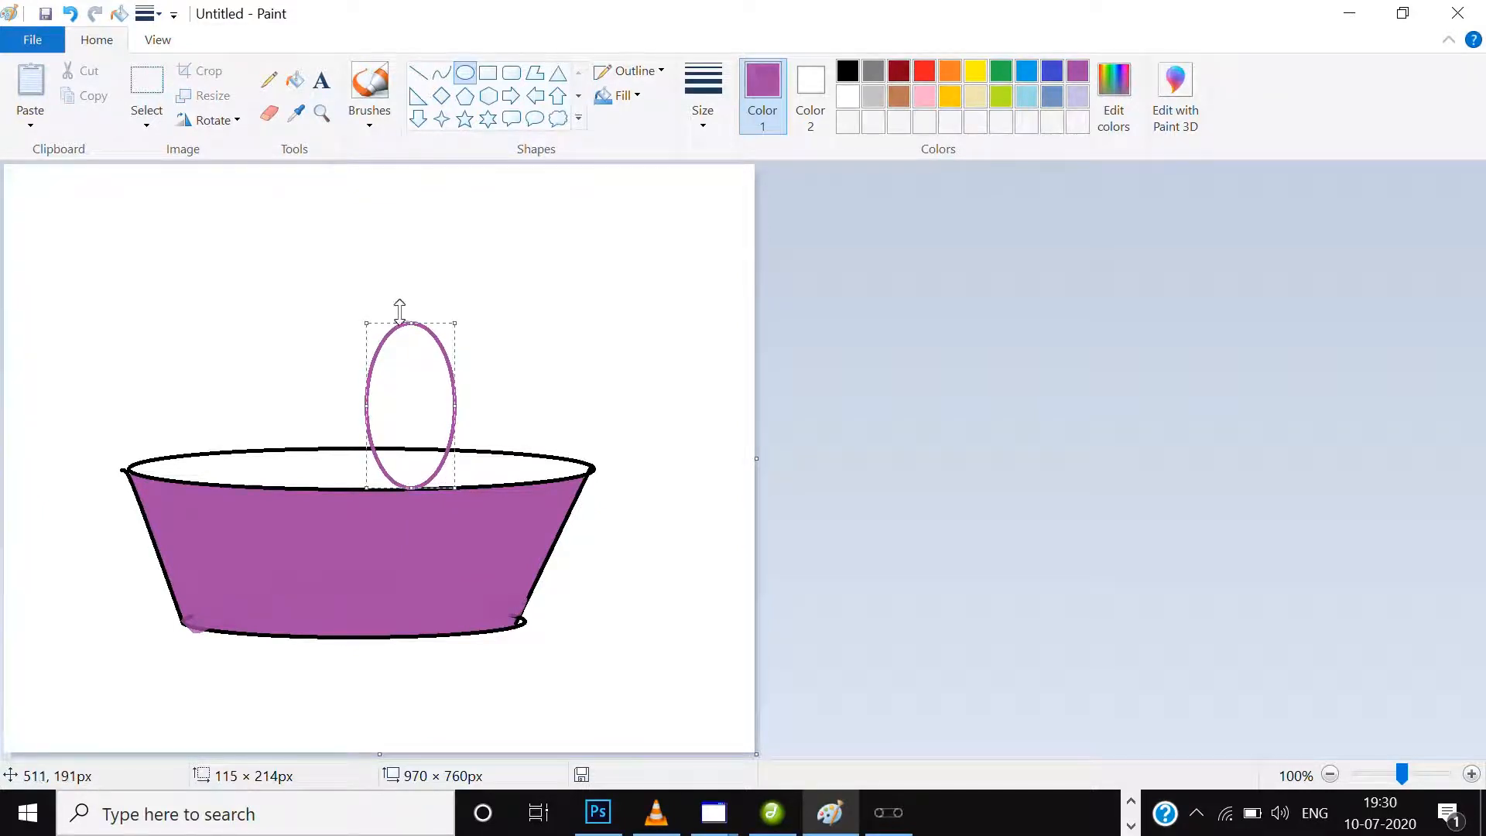
{"action": "left_click_drag", "start_coordinate": [404, 310], "coordinate": [403, 299]}
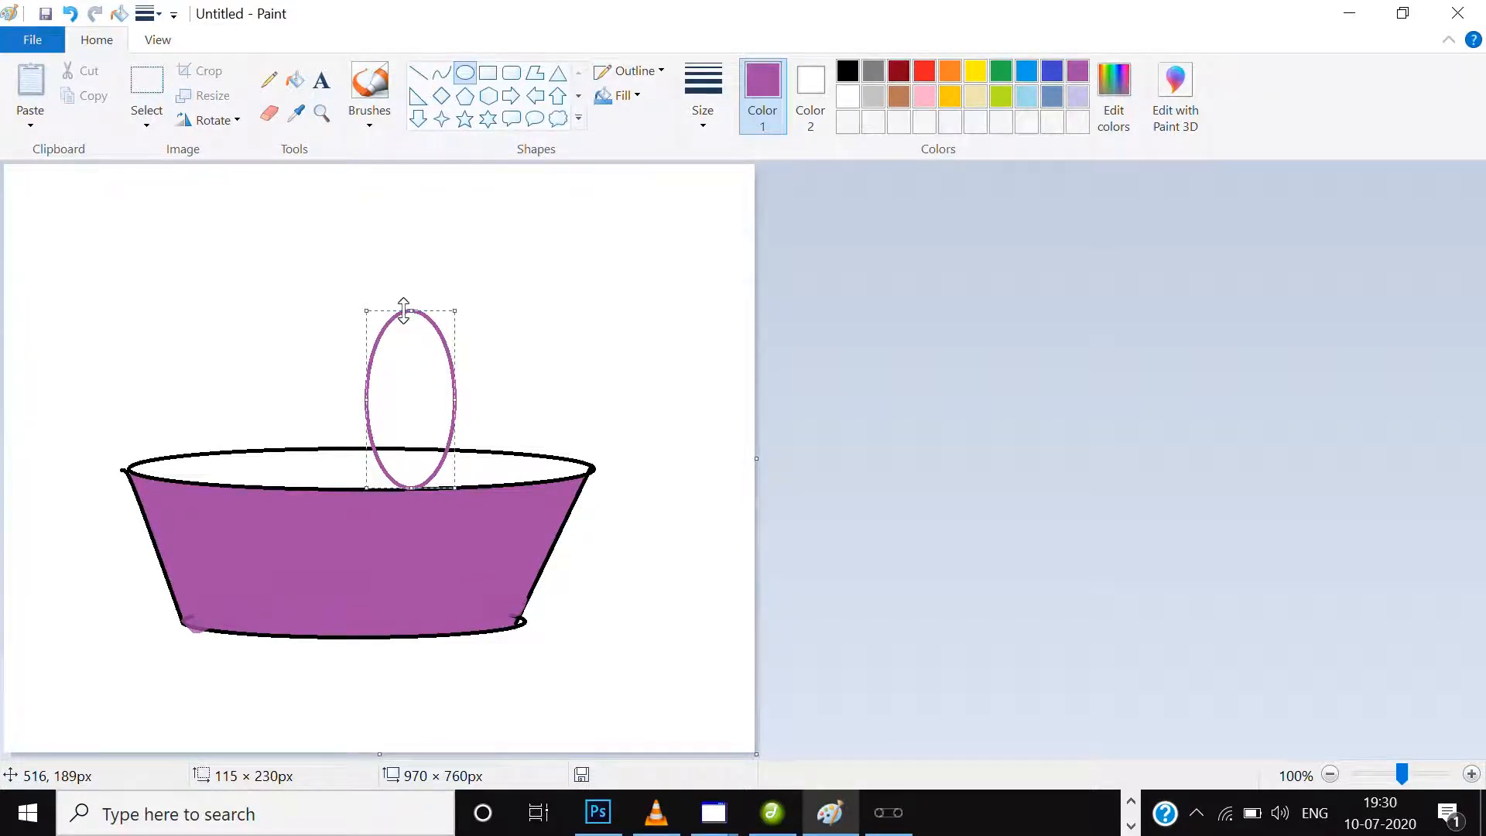
{"action": "left_click", "coordinate": [949, 96]}
{"action": "left_click", "coordinate": [991, 267]}
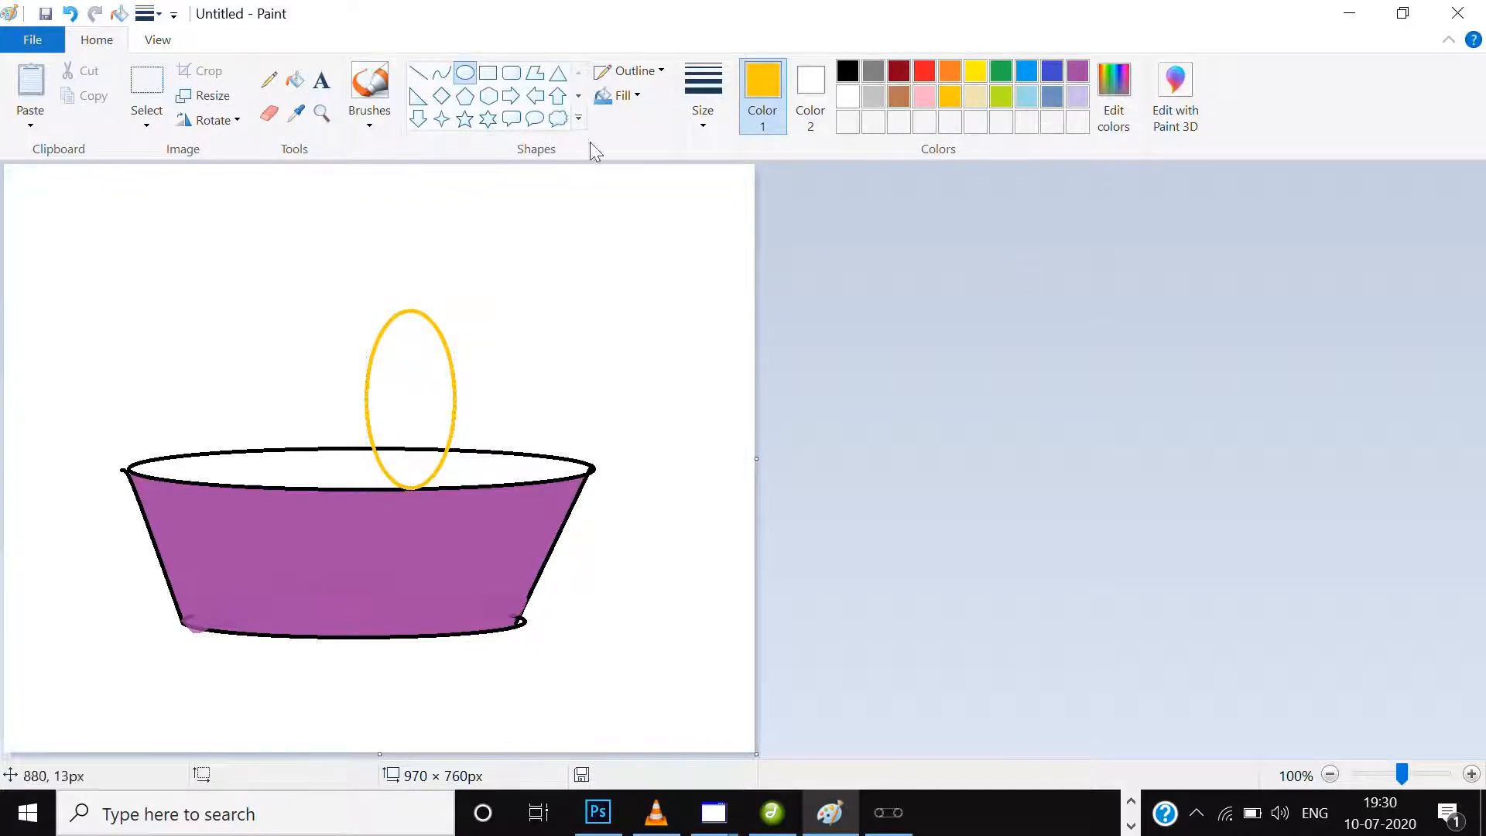
{"action": "left_click", "coordinate": [443, 74]}
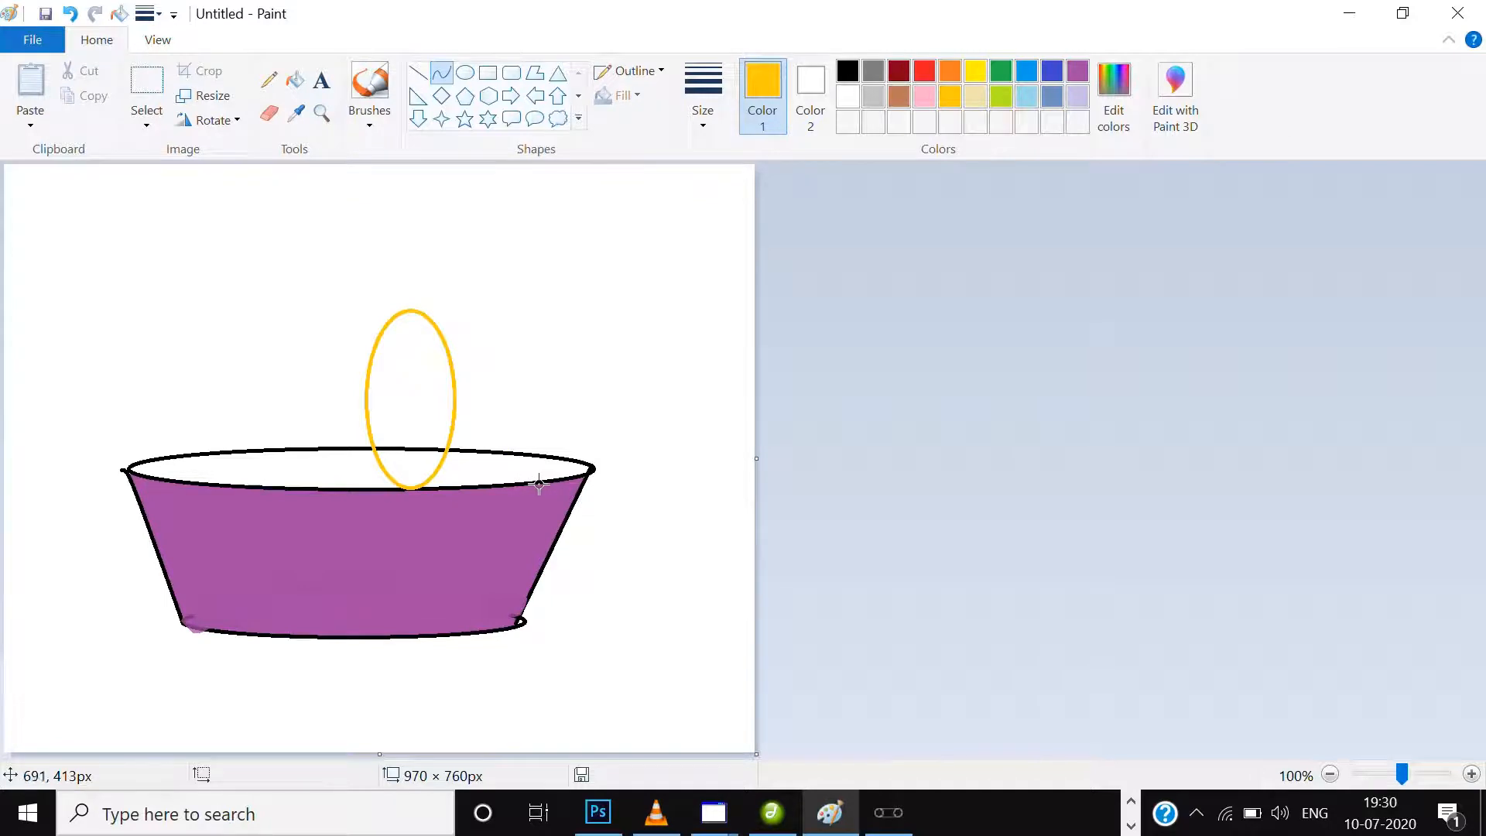
{"action": "left_click_drag", "start_coordinate": [541, 478], "coordinate": [526, 303]}
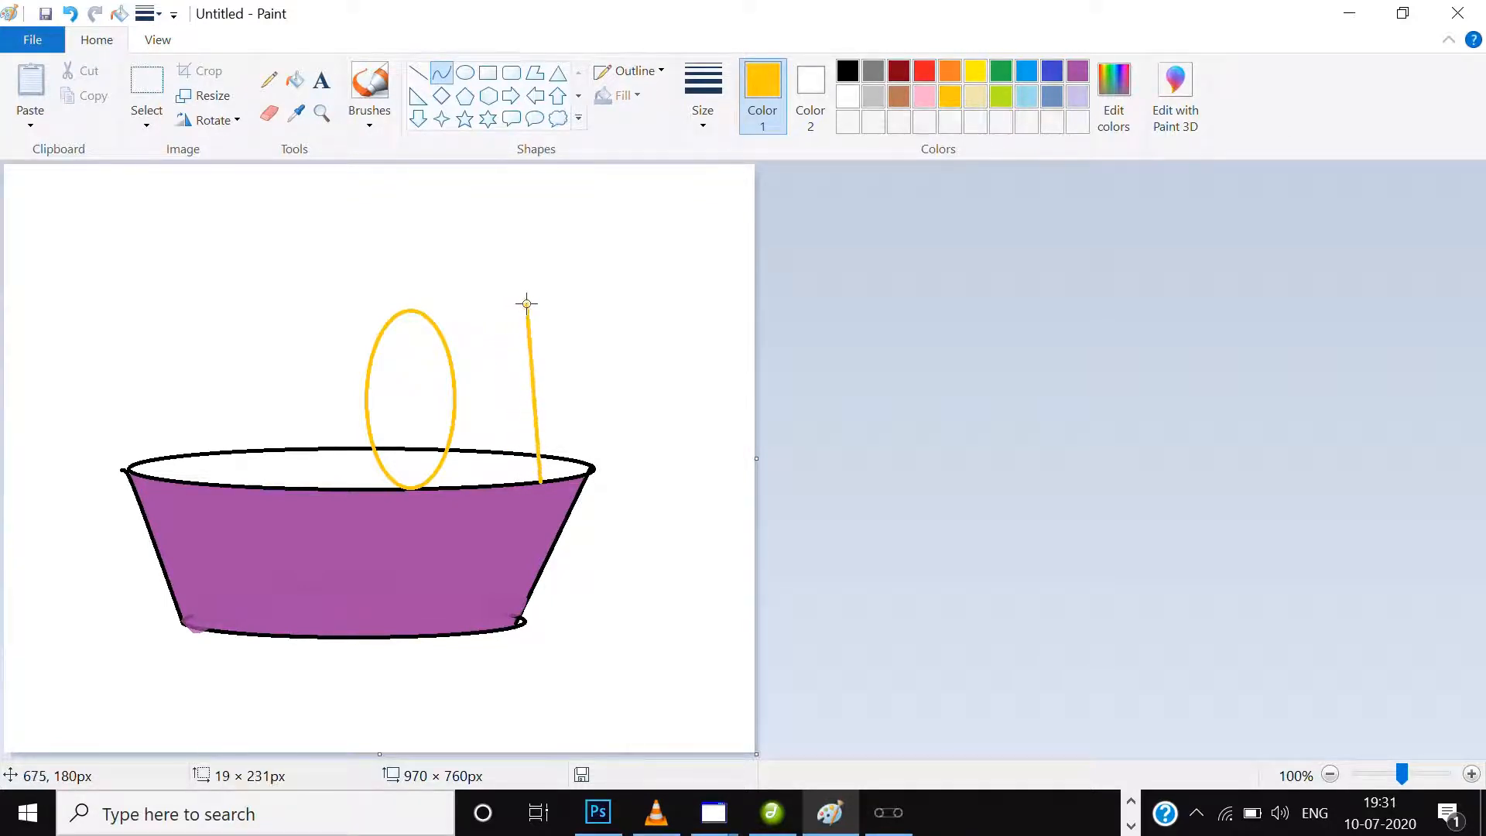
{"action": "key", "text": "Escape"}
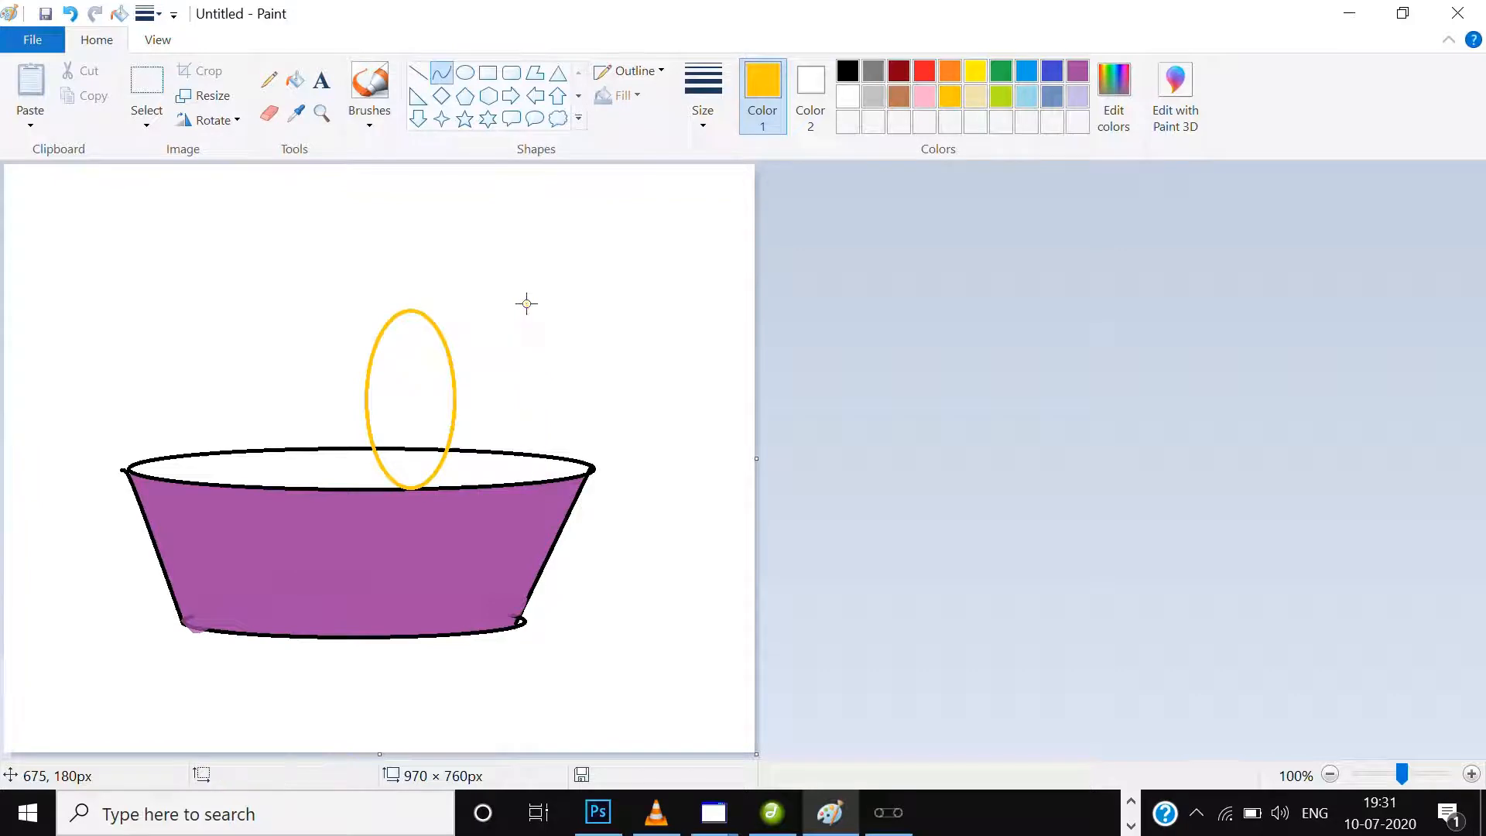
Draw a second upright gold ellipse about 104 × 230 px to the right of the first.
{"action": "left_click", "coordinate": [466, 80]}
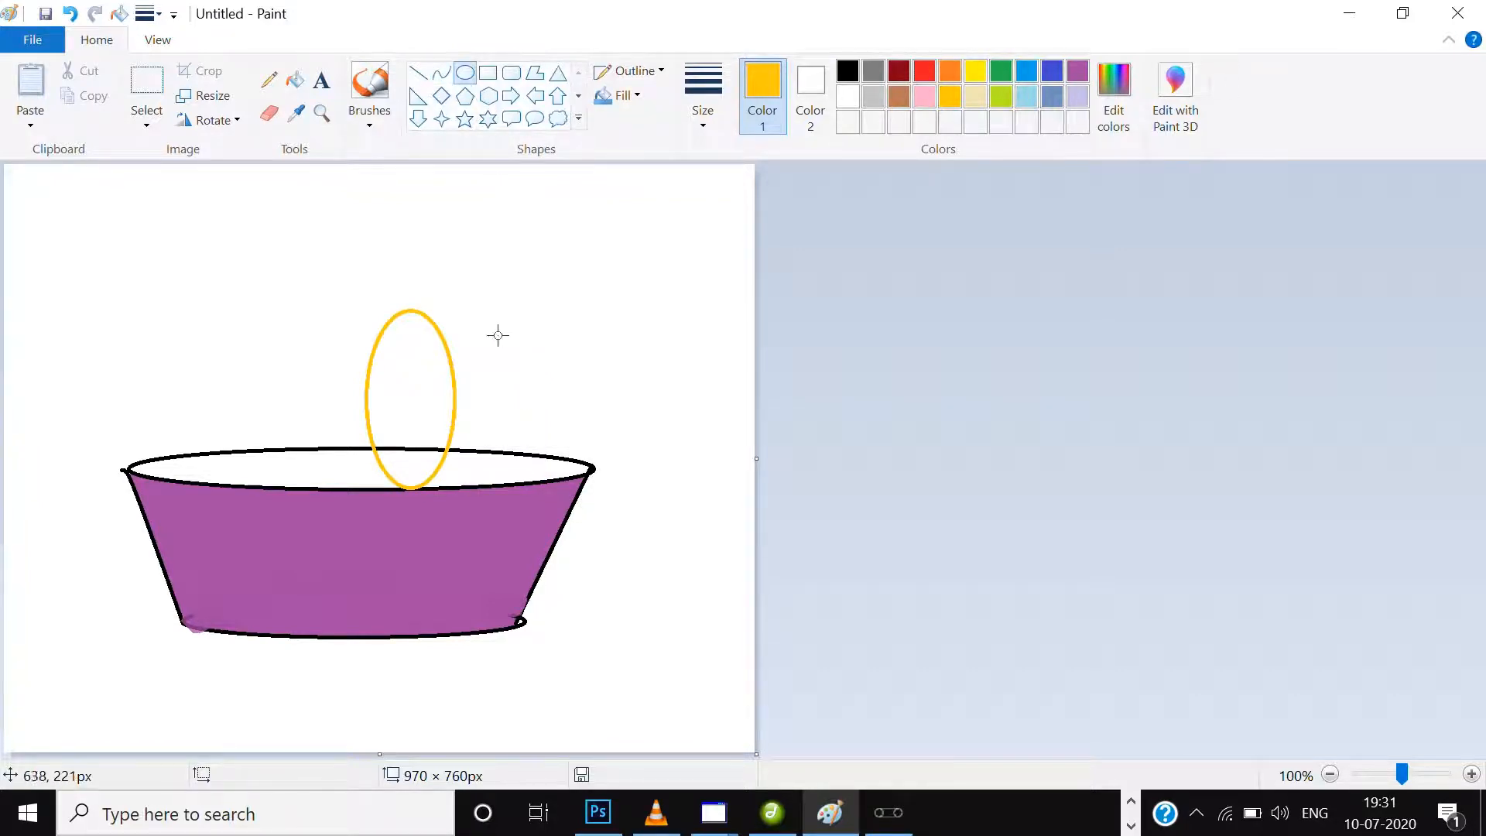
{"action": "left_click_drag", "start_coordinate": [468, 295], "coordinate": [538, 484]}
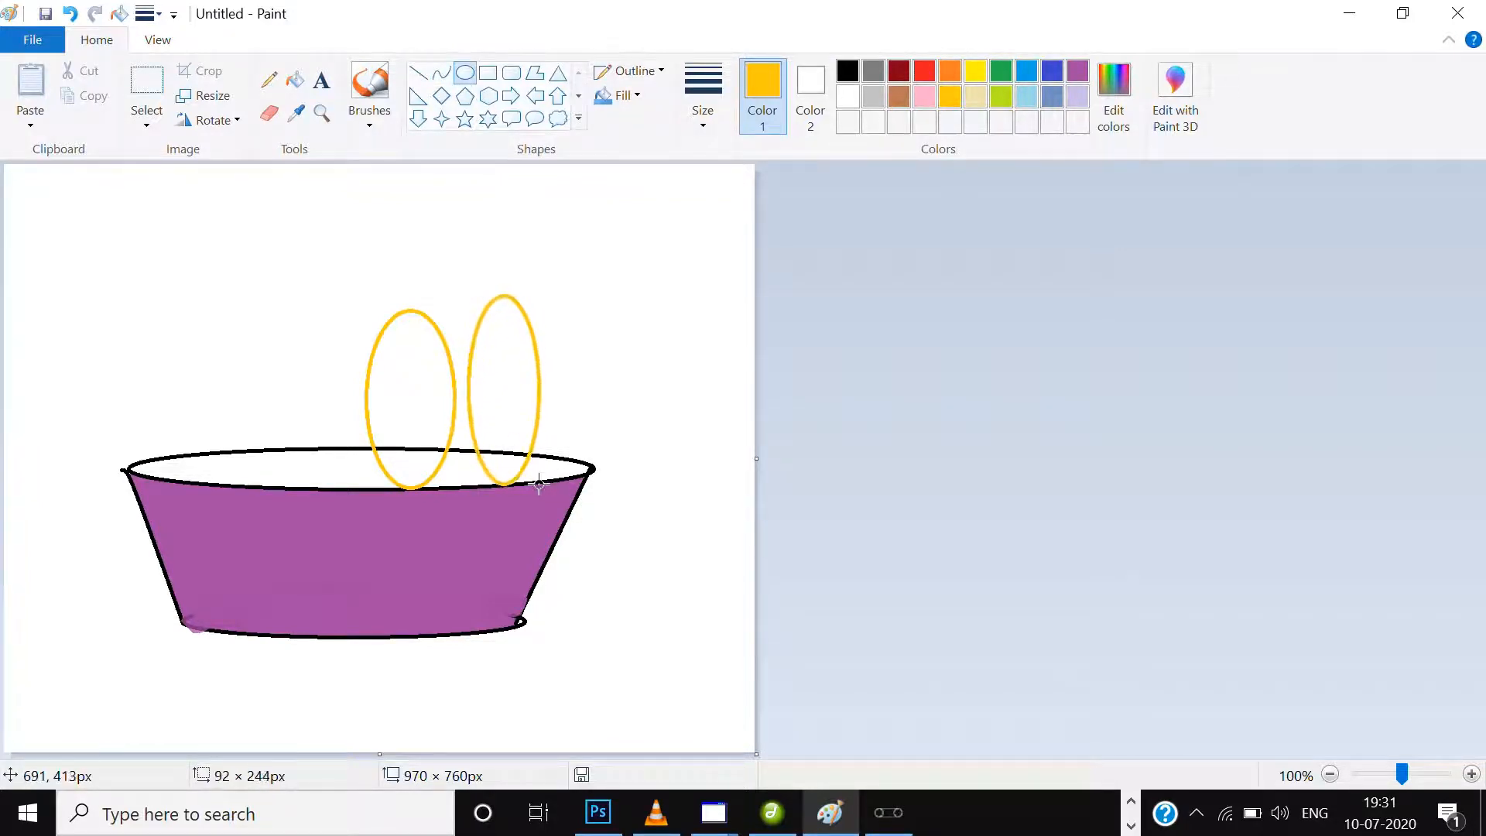
{"action": "left_click_drag", "start_coordinate": [500, 293], "coordinate": [504, 319]}
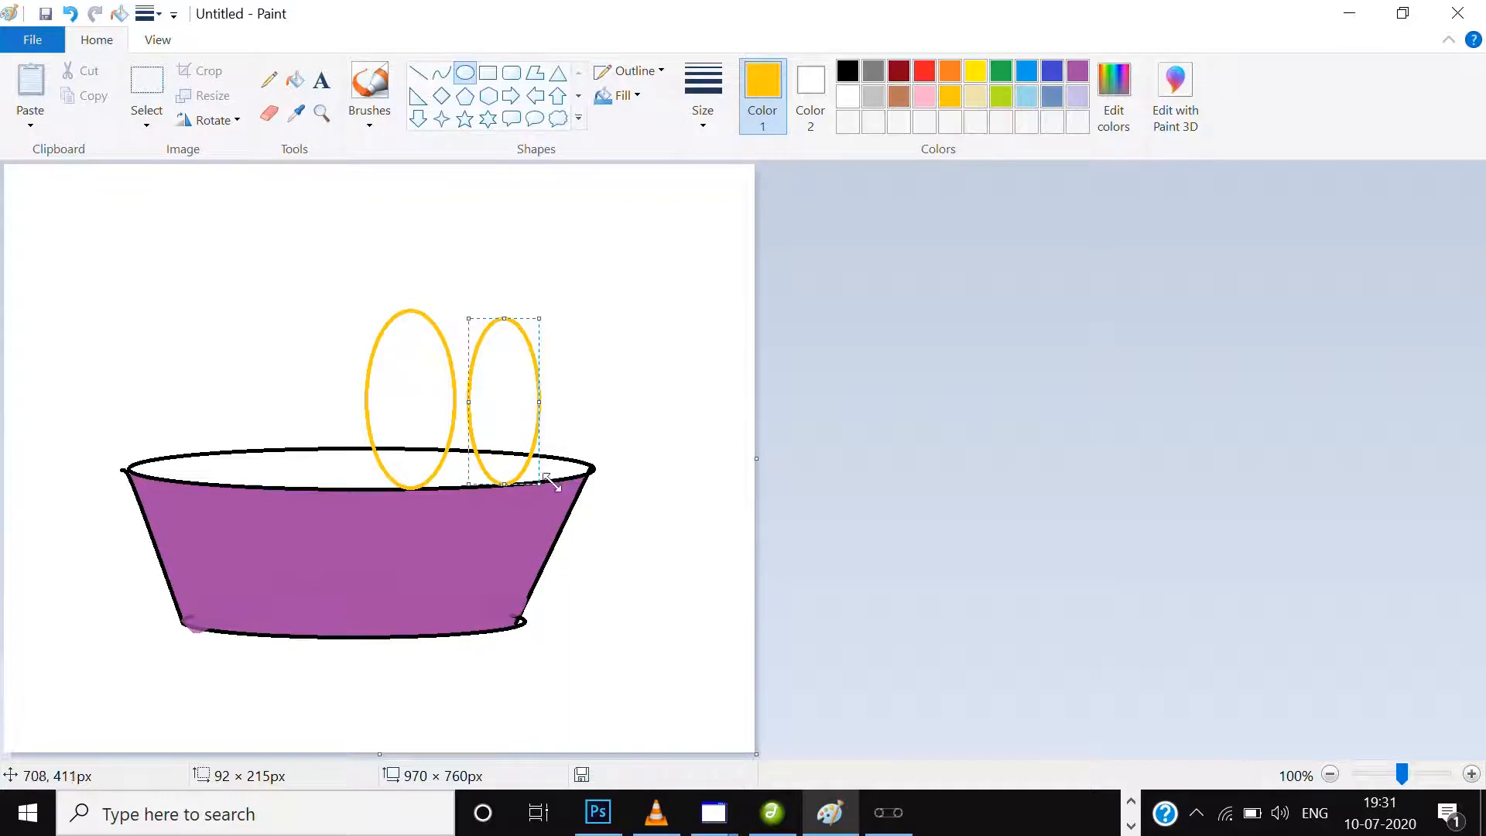
{"action": "left_click_drag", "start_coordinate": [532, 474], "coordinate": [548, 484]}
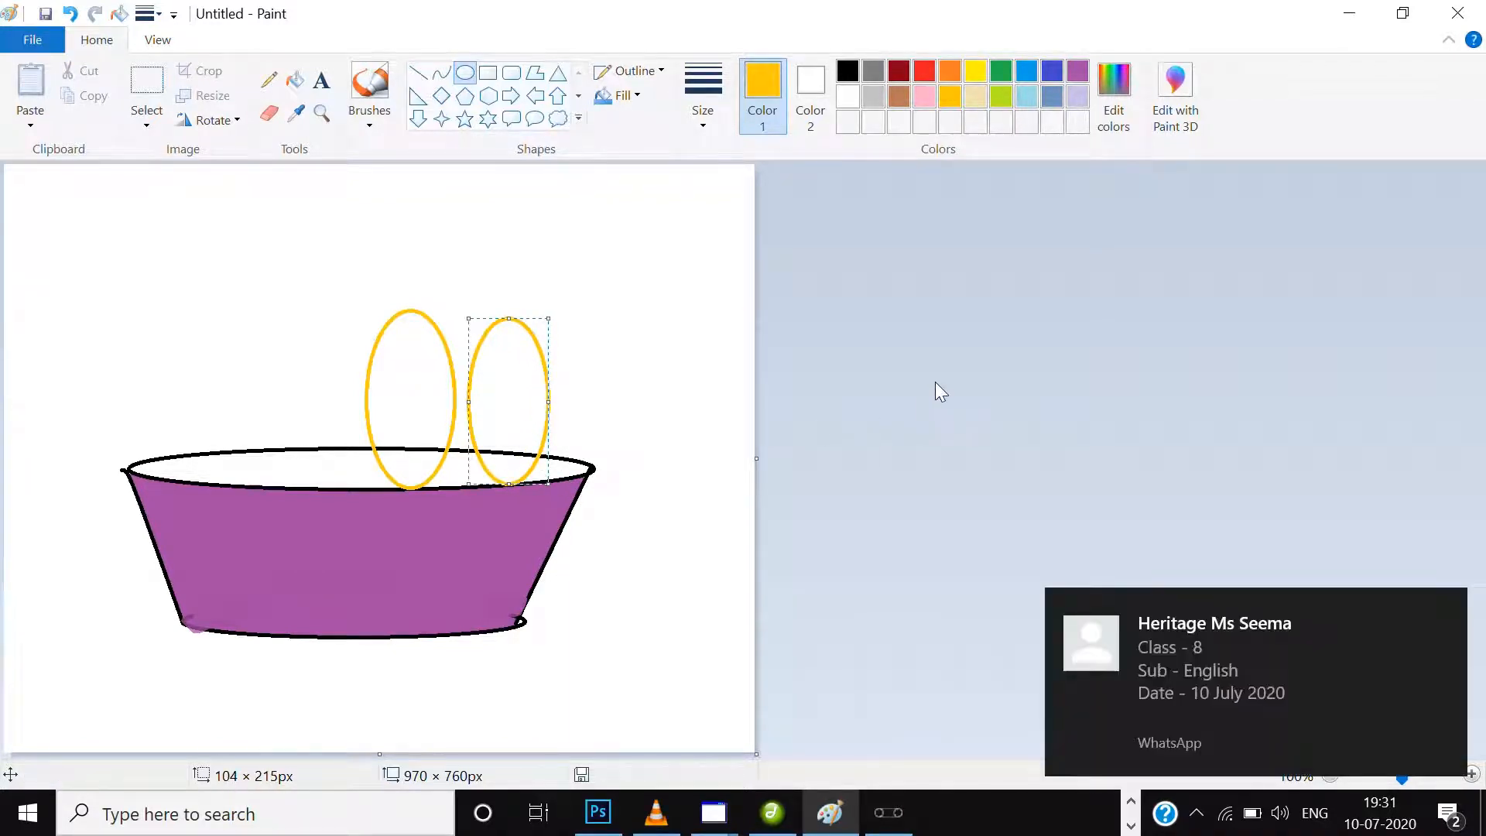
{"action": "left_click_drag", "start_coordinate": [509, 318], "coordinate": [513, 308]}
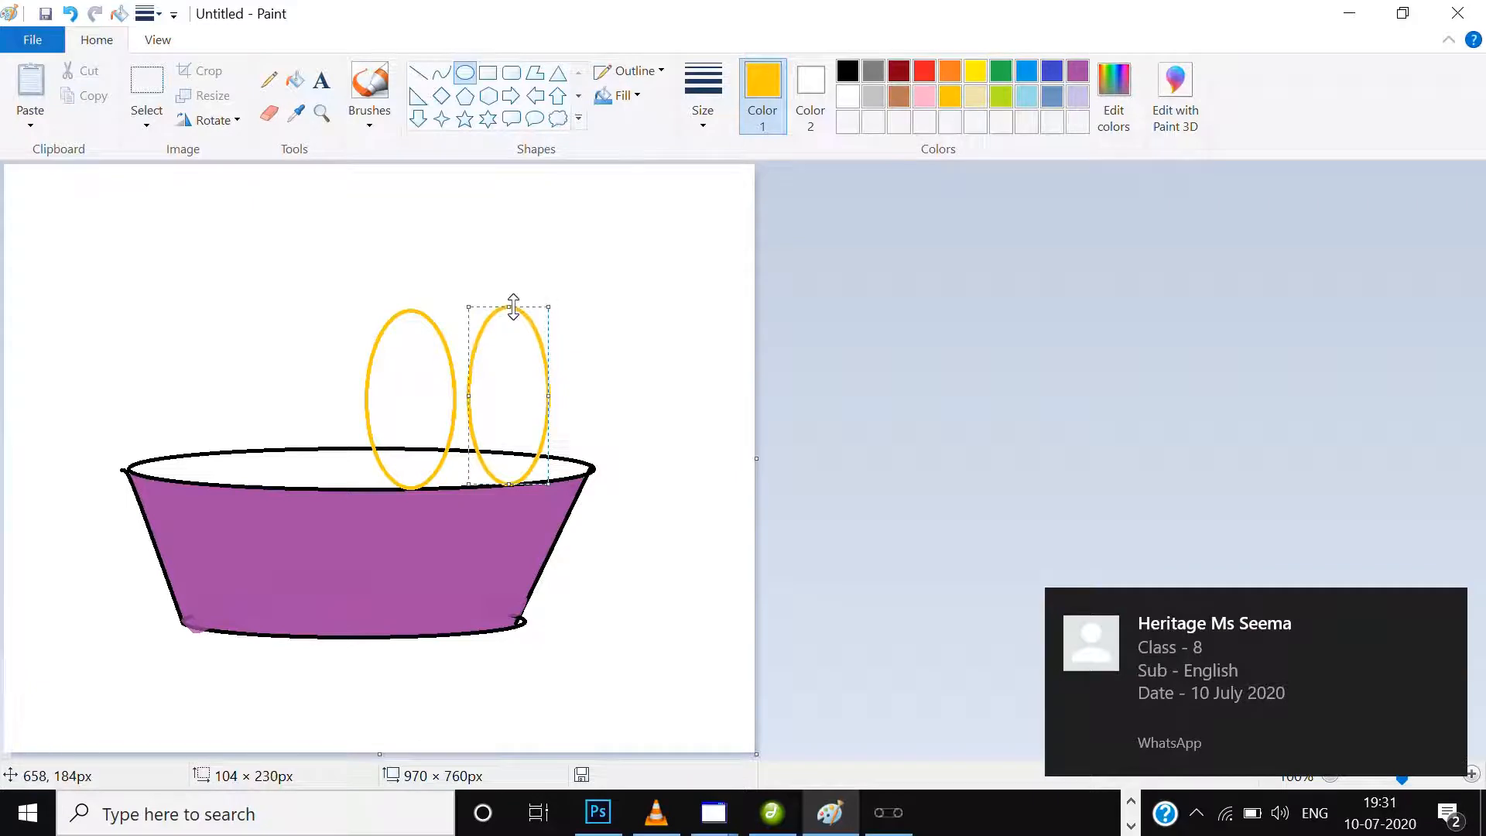
{"action": "left_click", "coordinate": [983, 320]}
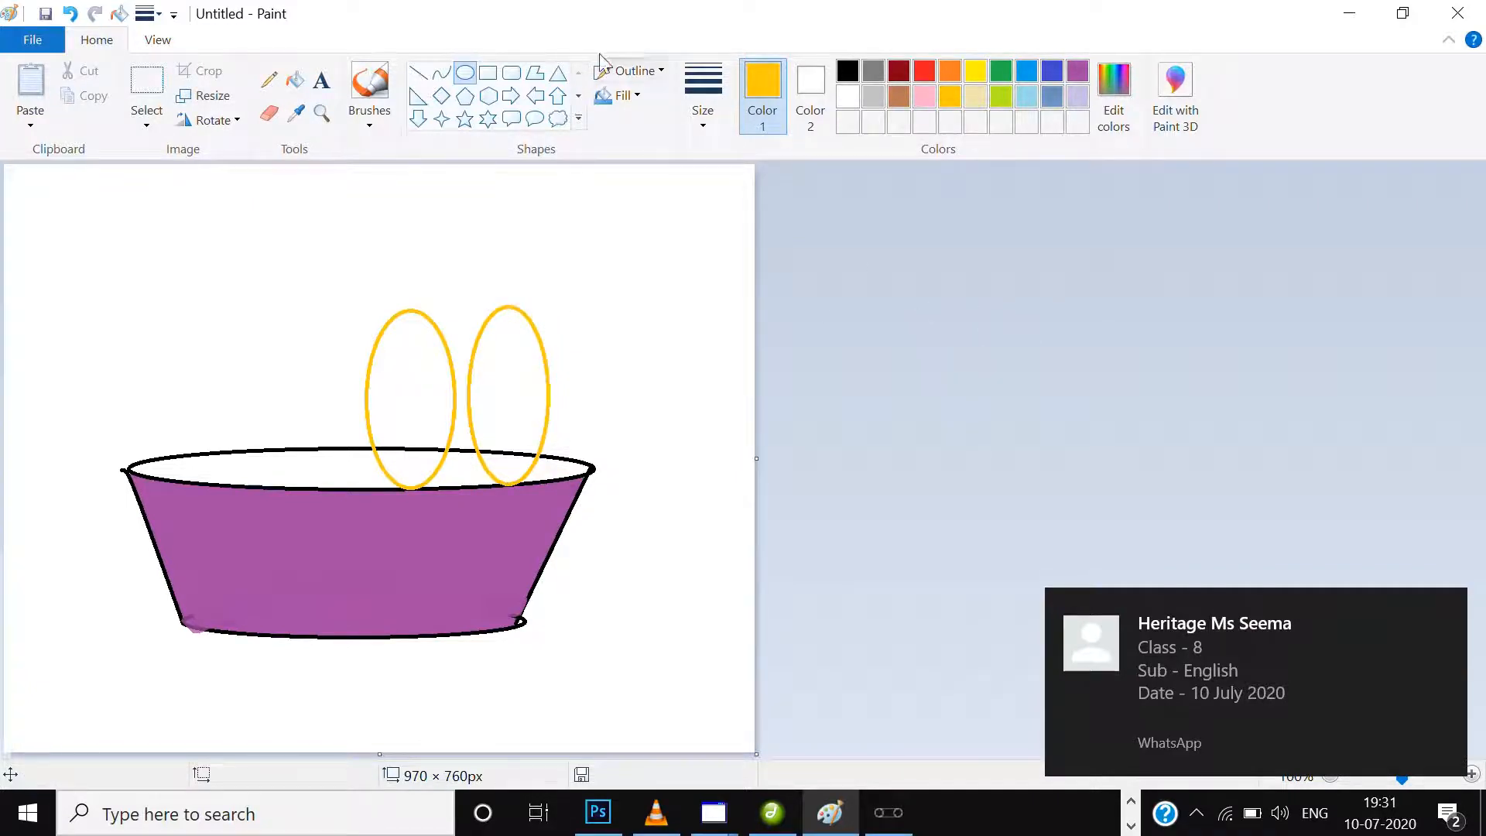
Erase the left half of the second gold ellipse and connect the tops of both ellipses with a slightly arched gold curve.
{"action": "left_click", "coordinate": [271, 113]}
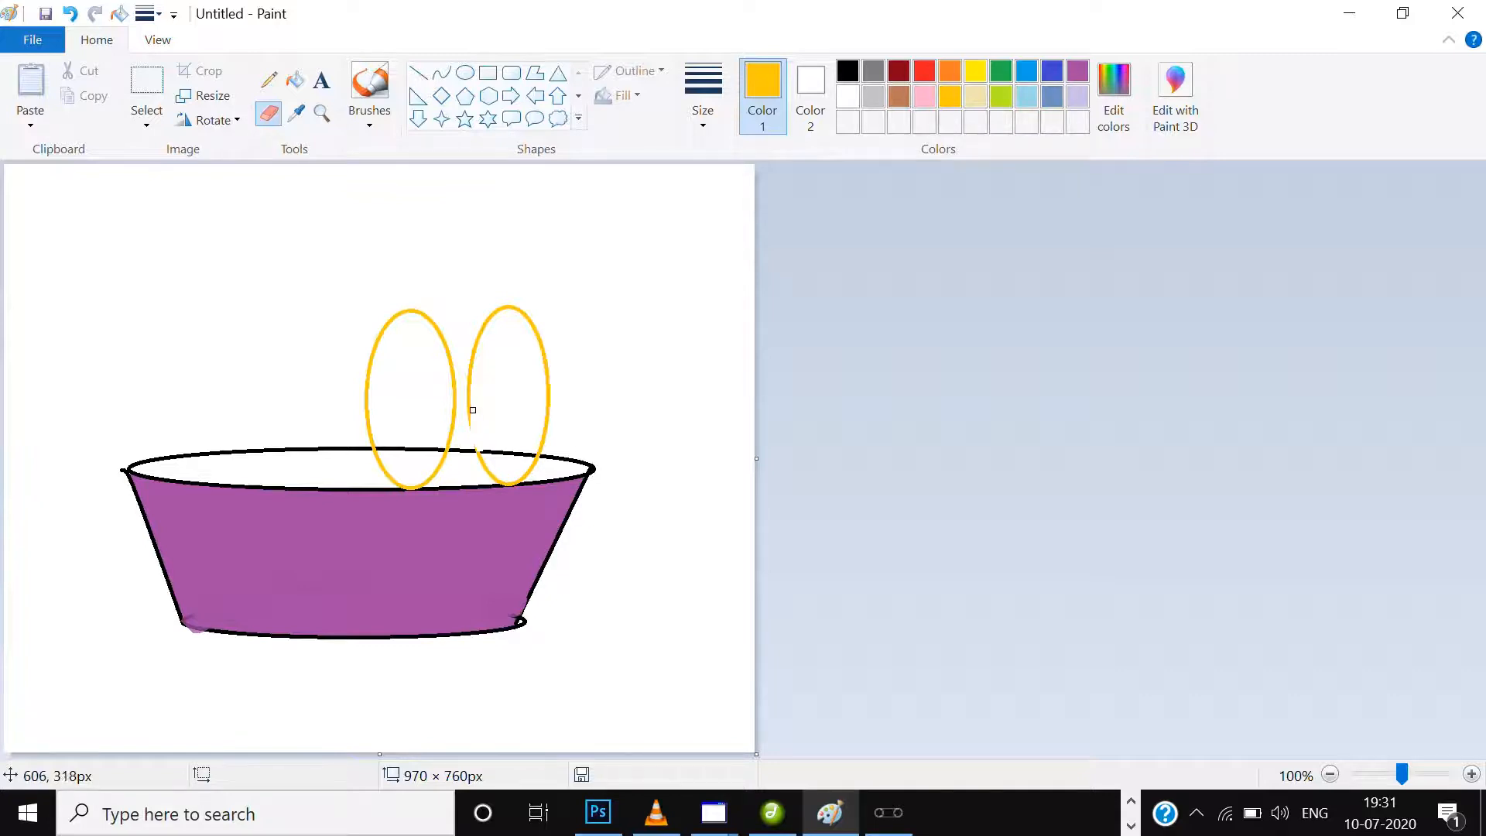
{"action": "left_click_drag", "start_coordinate": [473, 410], "coordinate": [479, 327]}
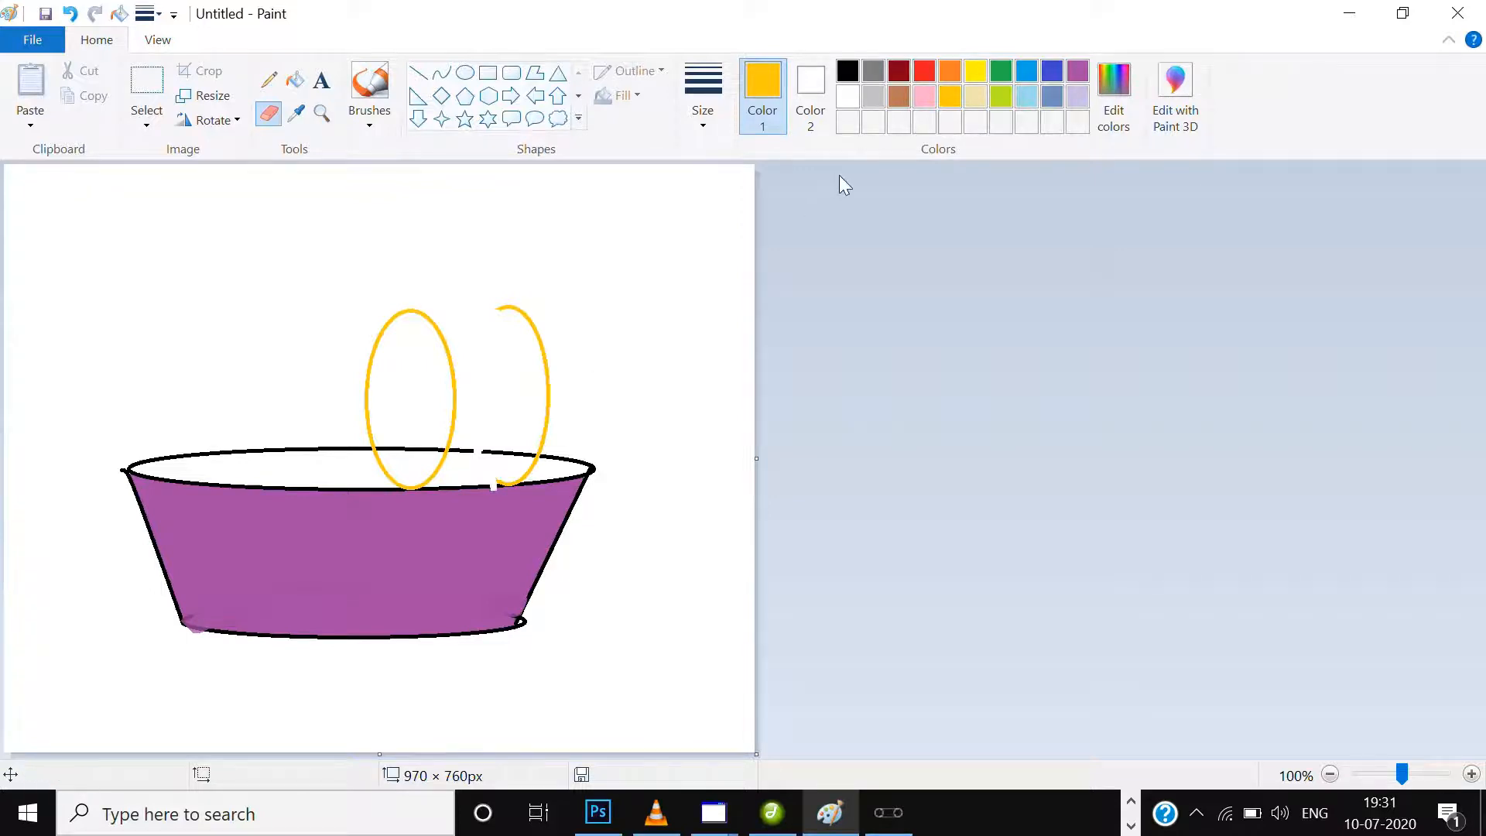
{"action": "left_click", "coordinate": [441, 75]}
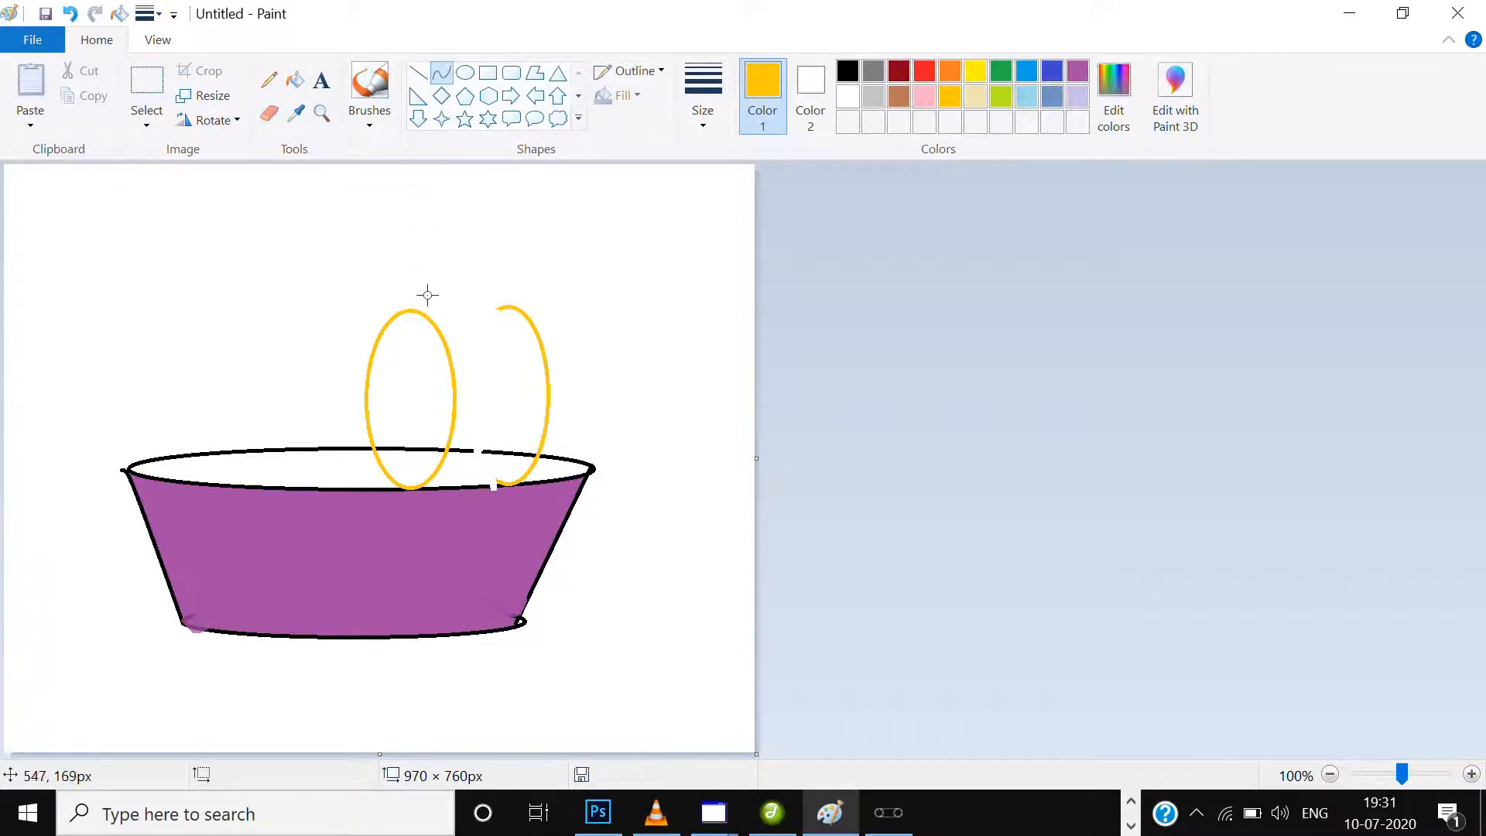
{"action": "left_click_drag", "start_coordinate": [406, 308], "coordinate": [513, 310]}
{"action": "left_click_drag", "start_coordinate": [408, 309], "coordinate": [464, 304]}
Draw three arched gold lines across the side between the two ellipses, spaced from top to bottom.
{"action": "left_click_drag", "start_coordinate": [449, 346], "coordinate": [540, 343]}
{"action": "left_click_drag", "start_coordinate": [502, 344], "coordinate": [502, 334]}
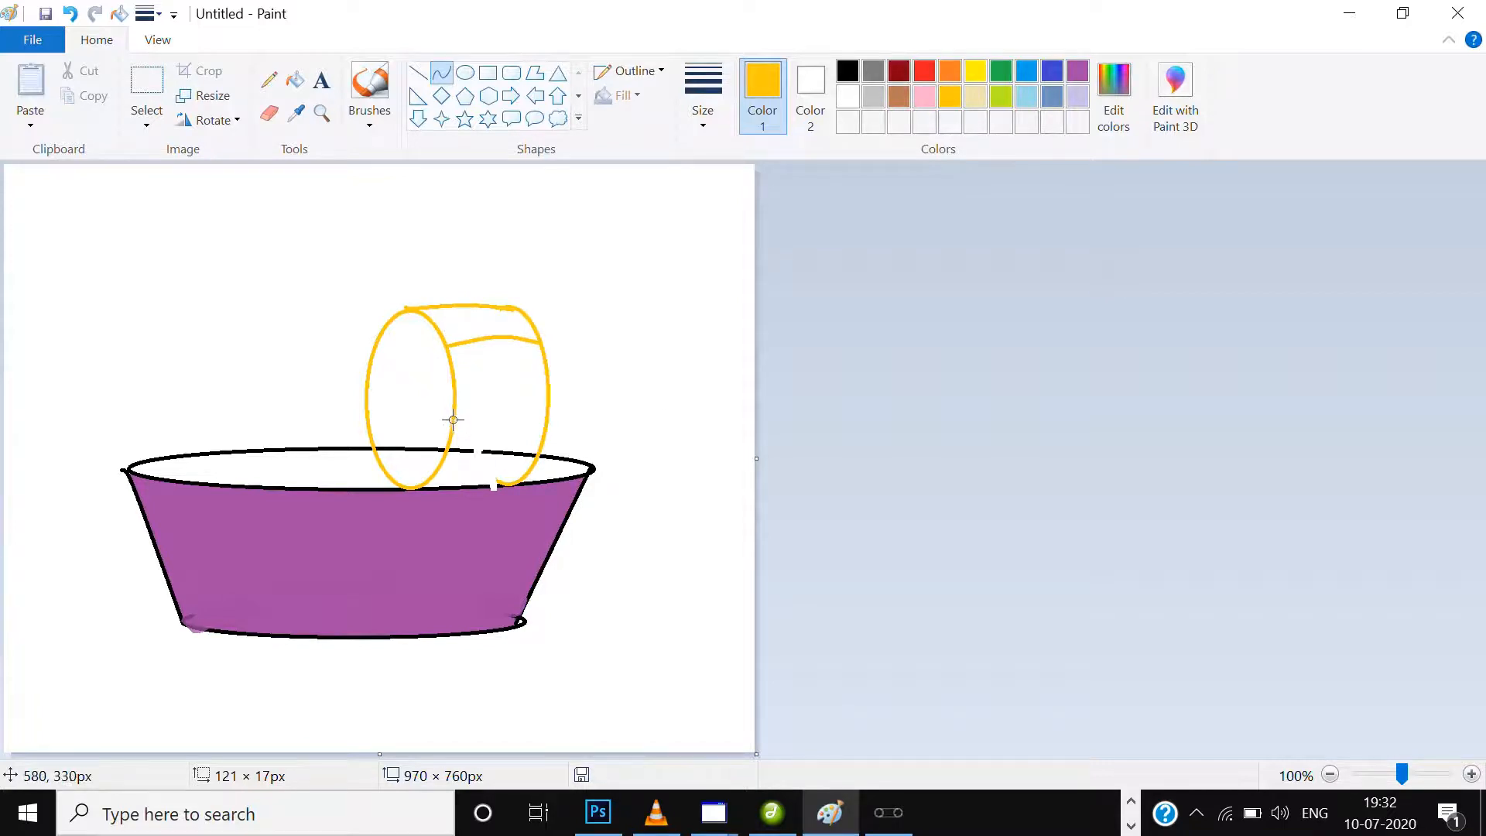
{"action": "mouse_move", "coordinate": [454, 397]}
{"action": "left_mouse_down"}
{"action": "mouse_move", "coordinate": [540, 393]}
{"action": "mouse_move", "coordinate": [490, 377]}
{"action": "left_mouse_up"}
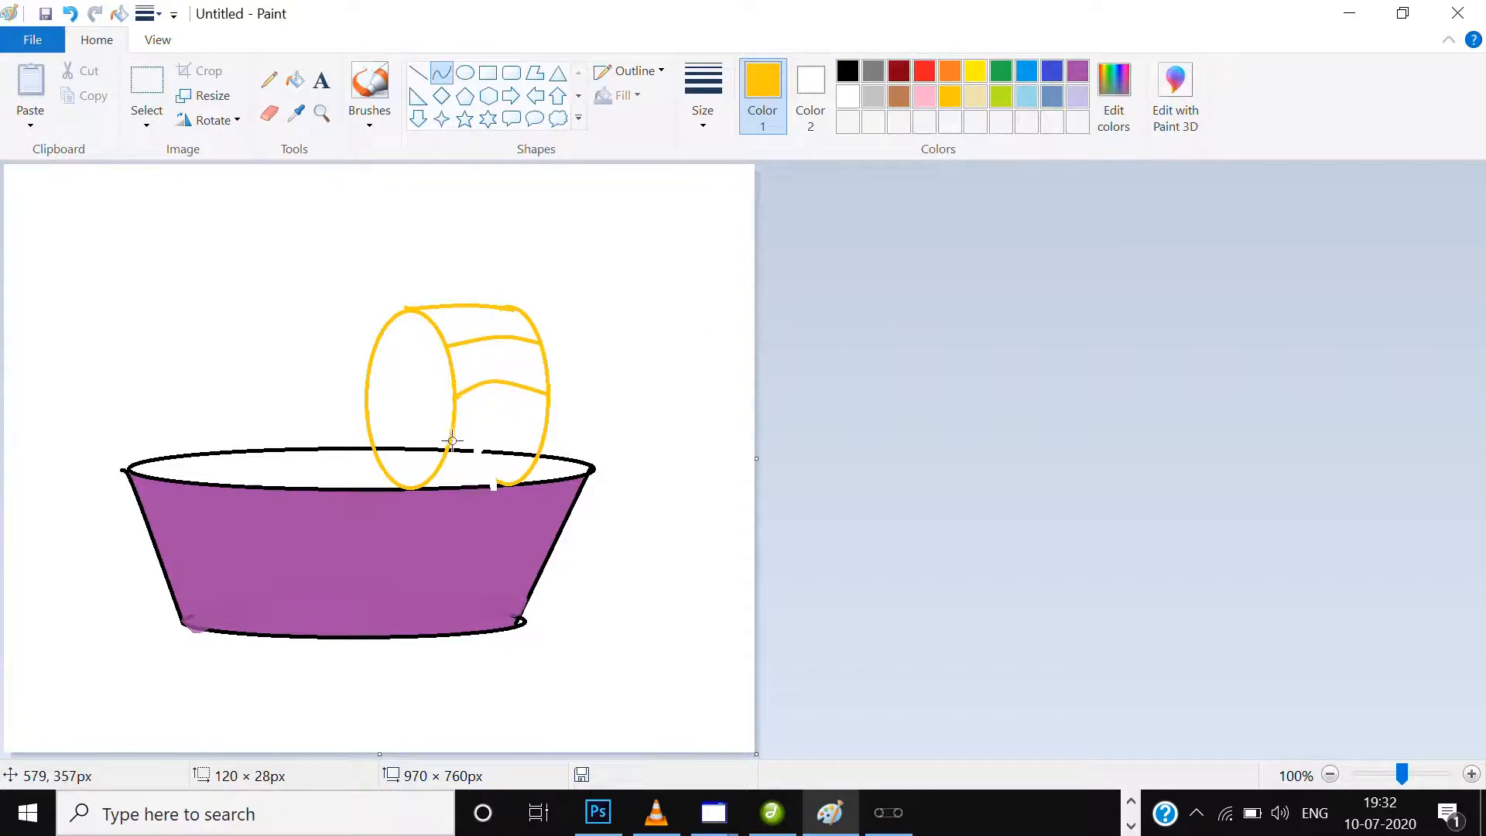
{"action": "left_click_drag", "start_coordinate": [453, 440], "coordinate": [490, 419]}
{"action": "left_click", "coordinate": [866, 419]}
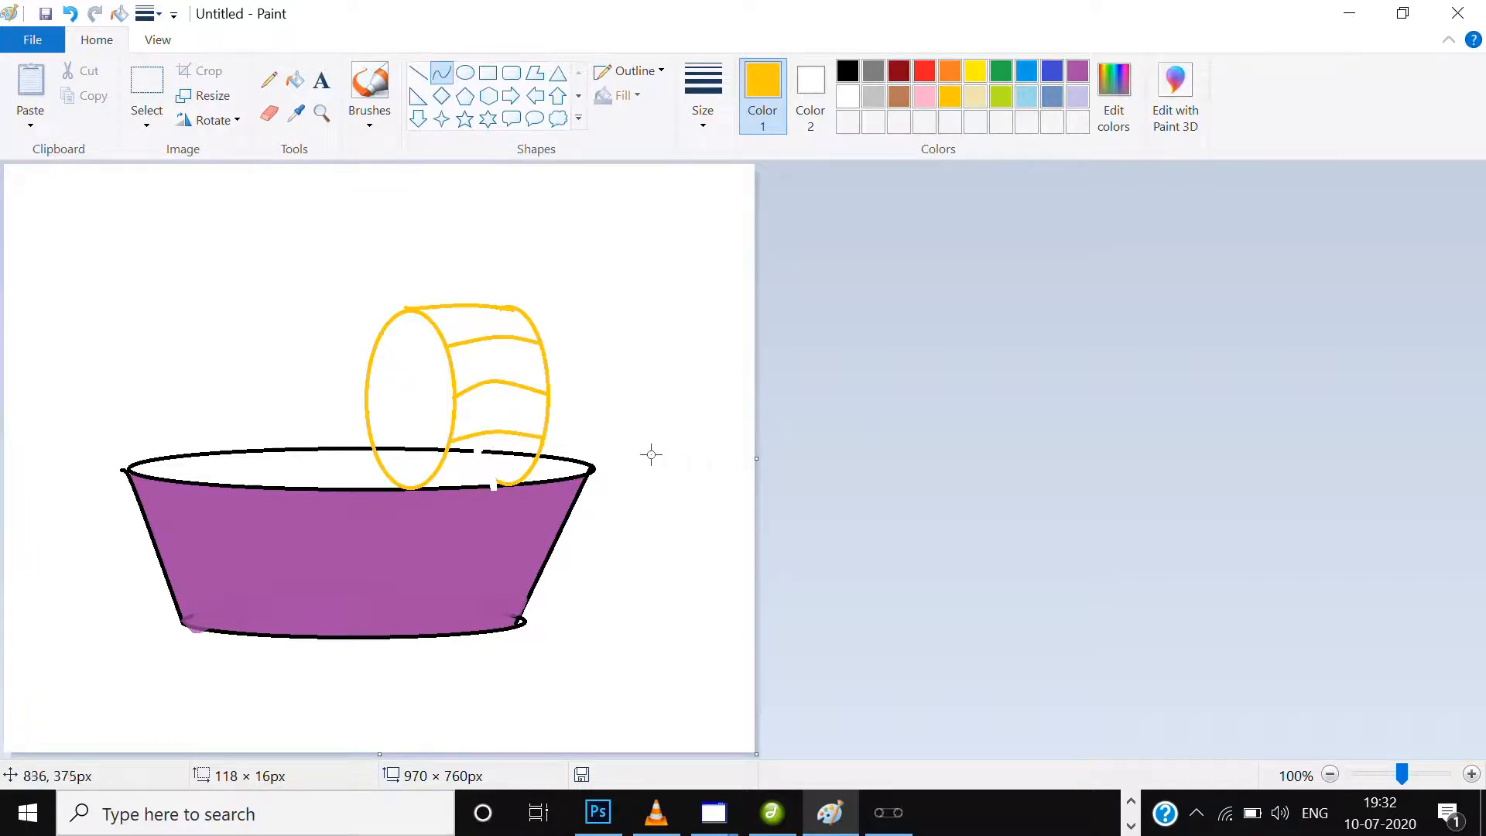
Patch the erased gap in the bowl's back rim in black with the Pencil.
{"action": "left_click", "coordinate": [268, 79]}
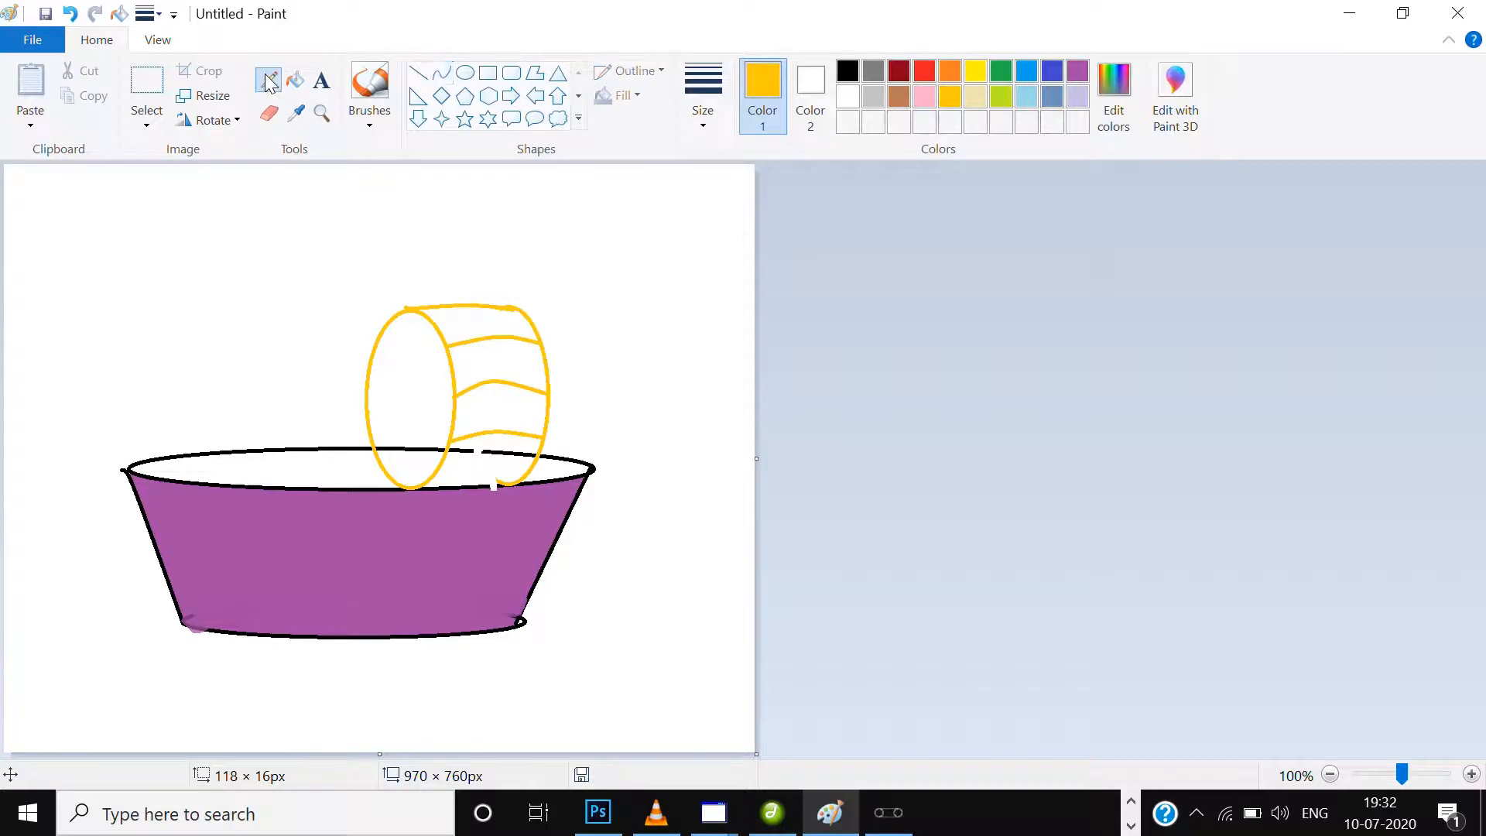
{"action": "left_click", "coordinate": [848, 73]}
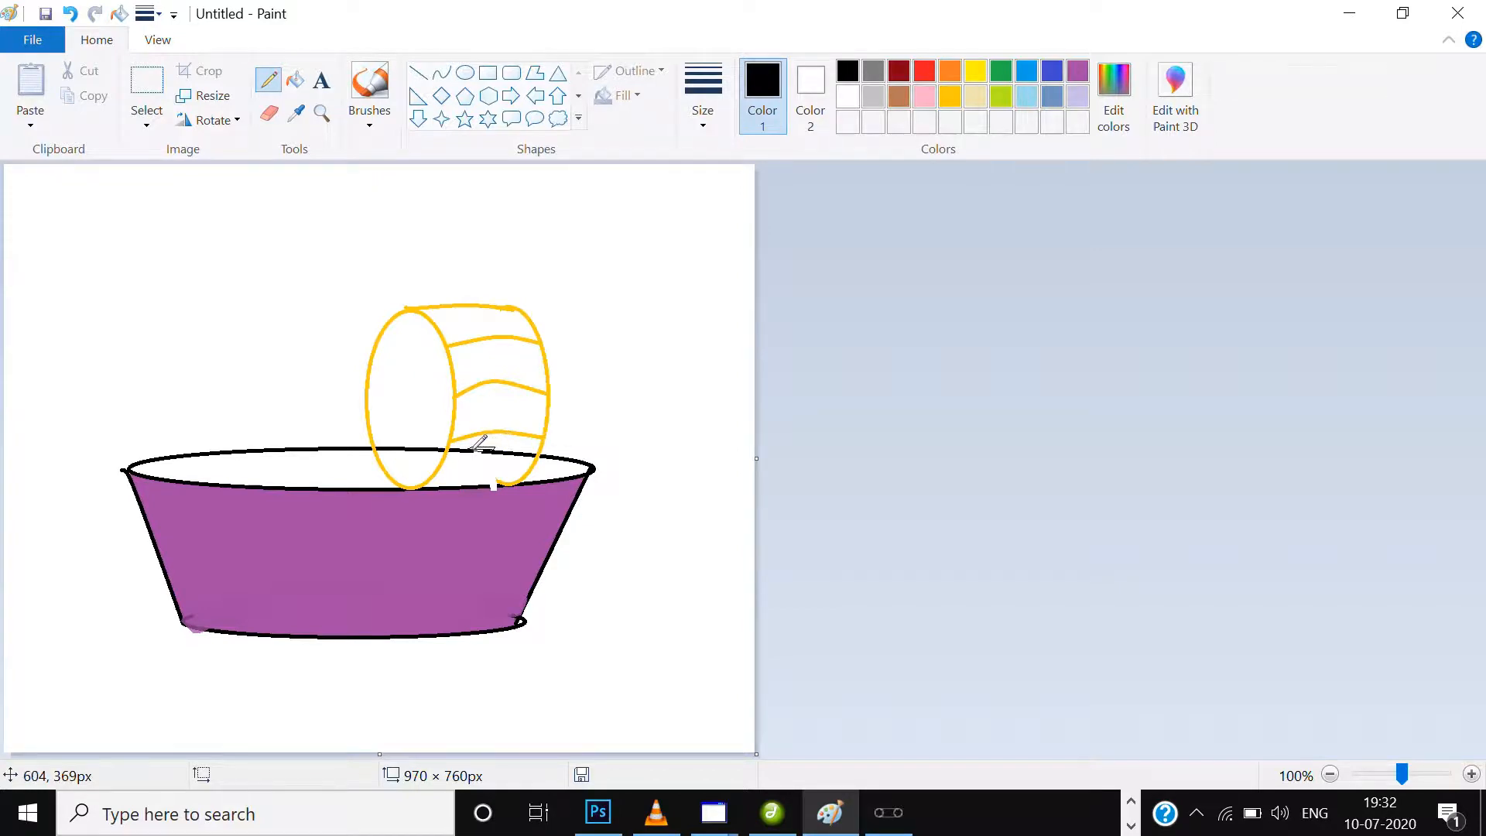
Fill the front gold ellipse with yellow, including the part inside the bowl.
{"action": "left_click", "coordinate": [295, 81]}
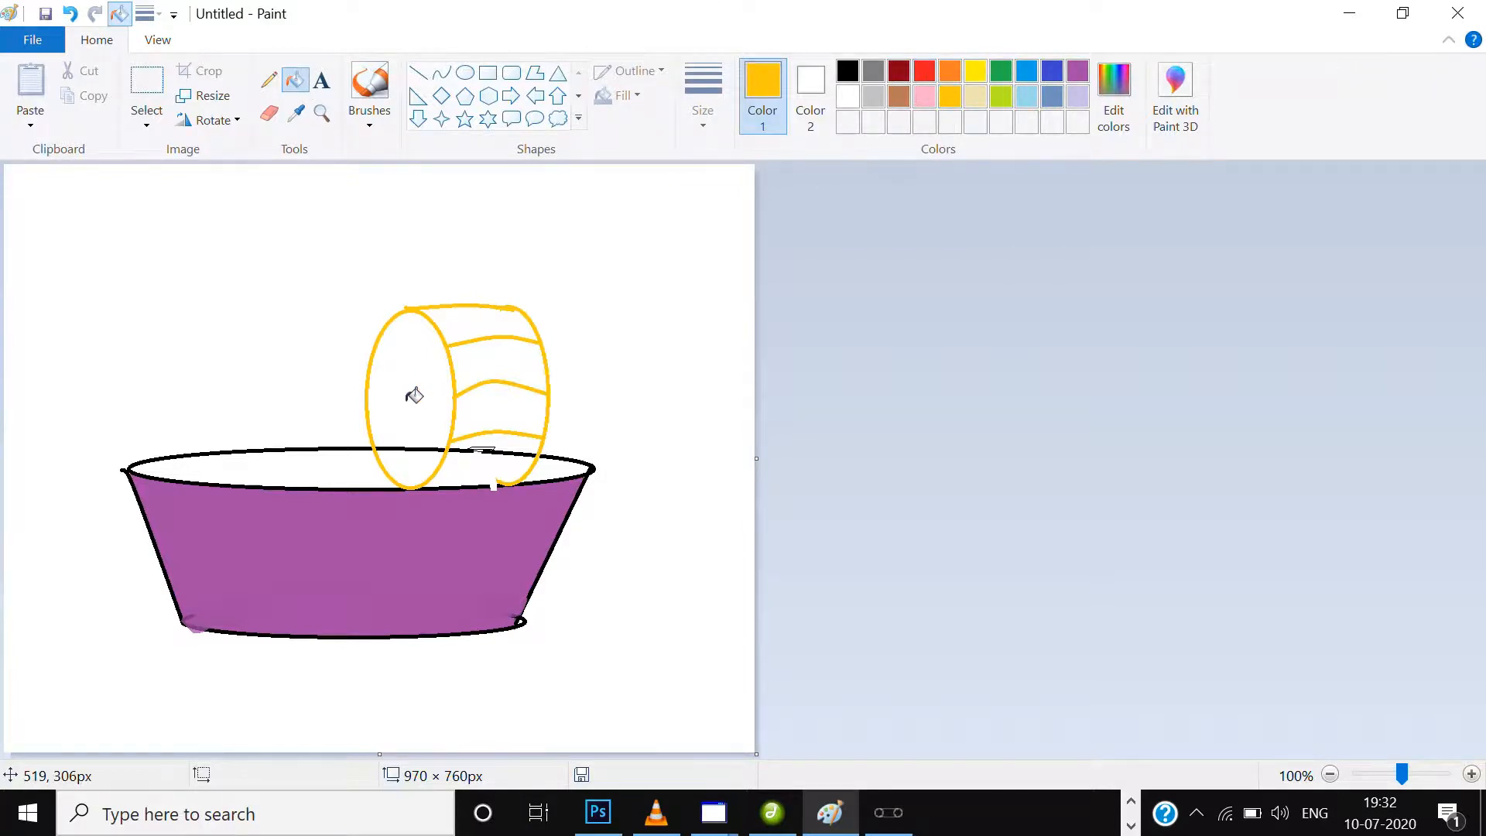
{"action": "left_click", "coordinate": [976, 71]}
{"action": "left_click", "coordinate": [441, 350]}
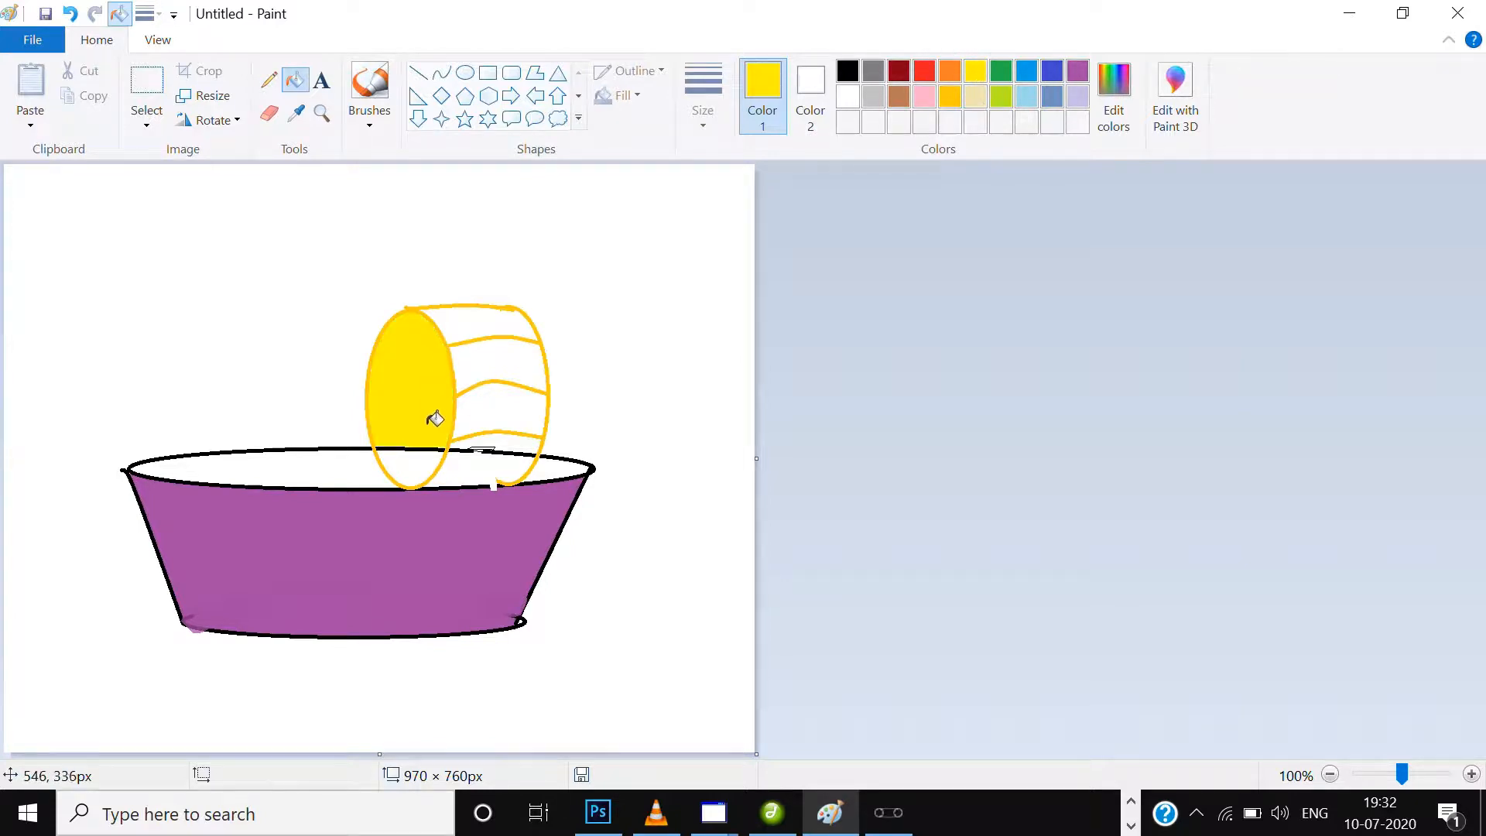
{"action": "left_click", "coordinate": [416, 461]}
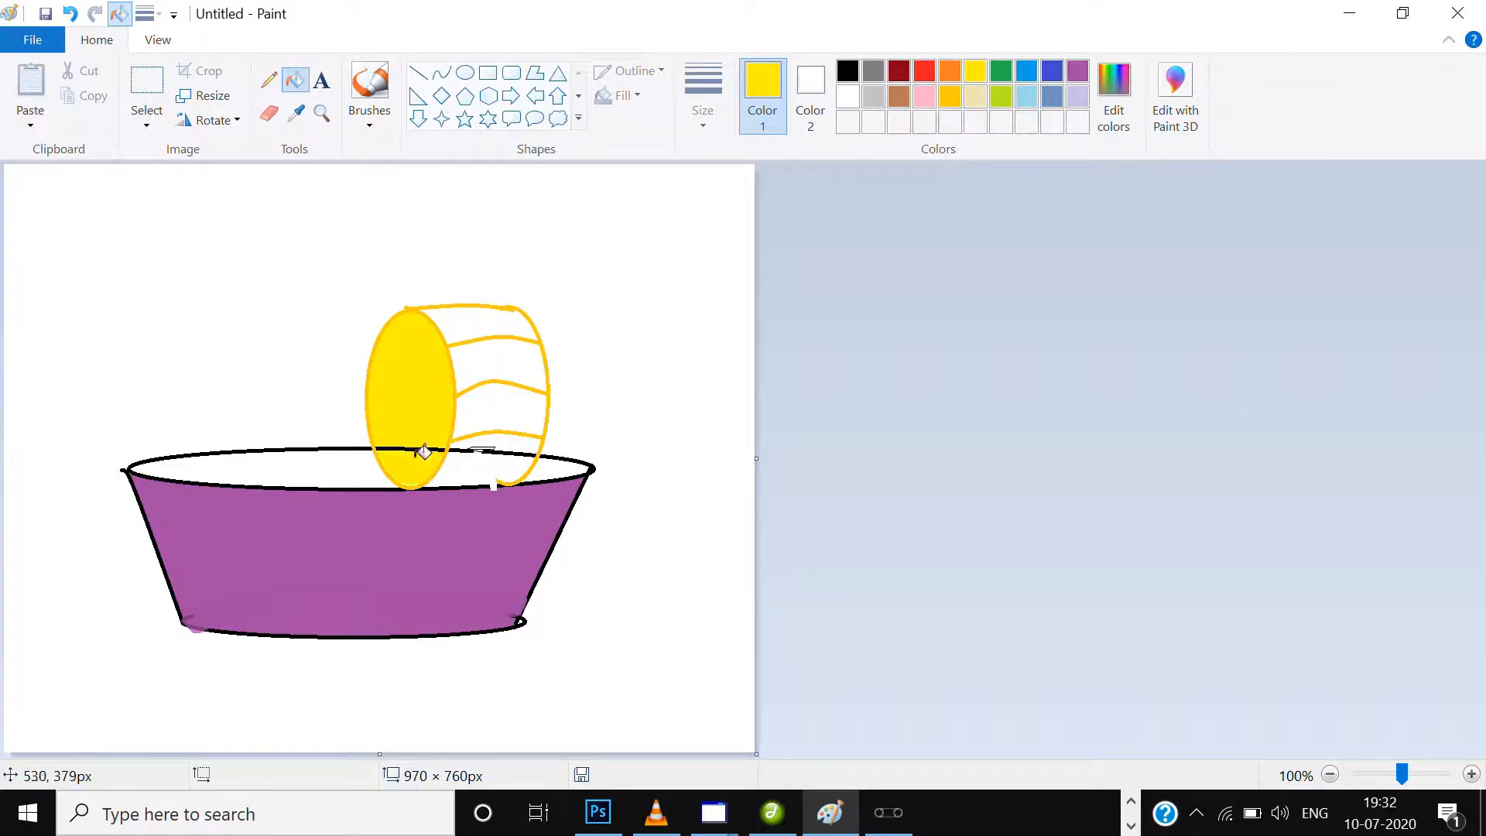
Fill the bands between the ribs on the cylinder's side with yellow, including the part inside the bowl.
{"action": "left_click", "coordinate": [497, 324]}
{"action": "left_click", "coordinate": [485, 370]}
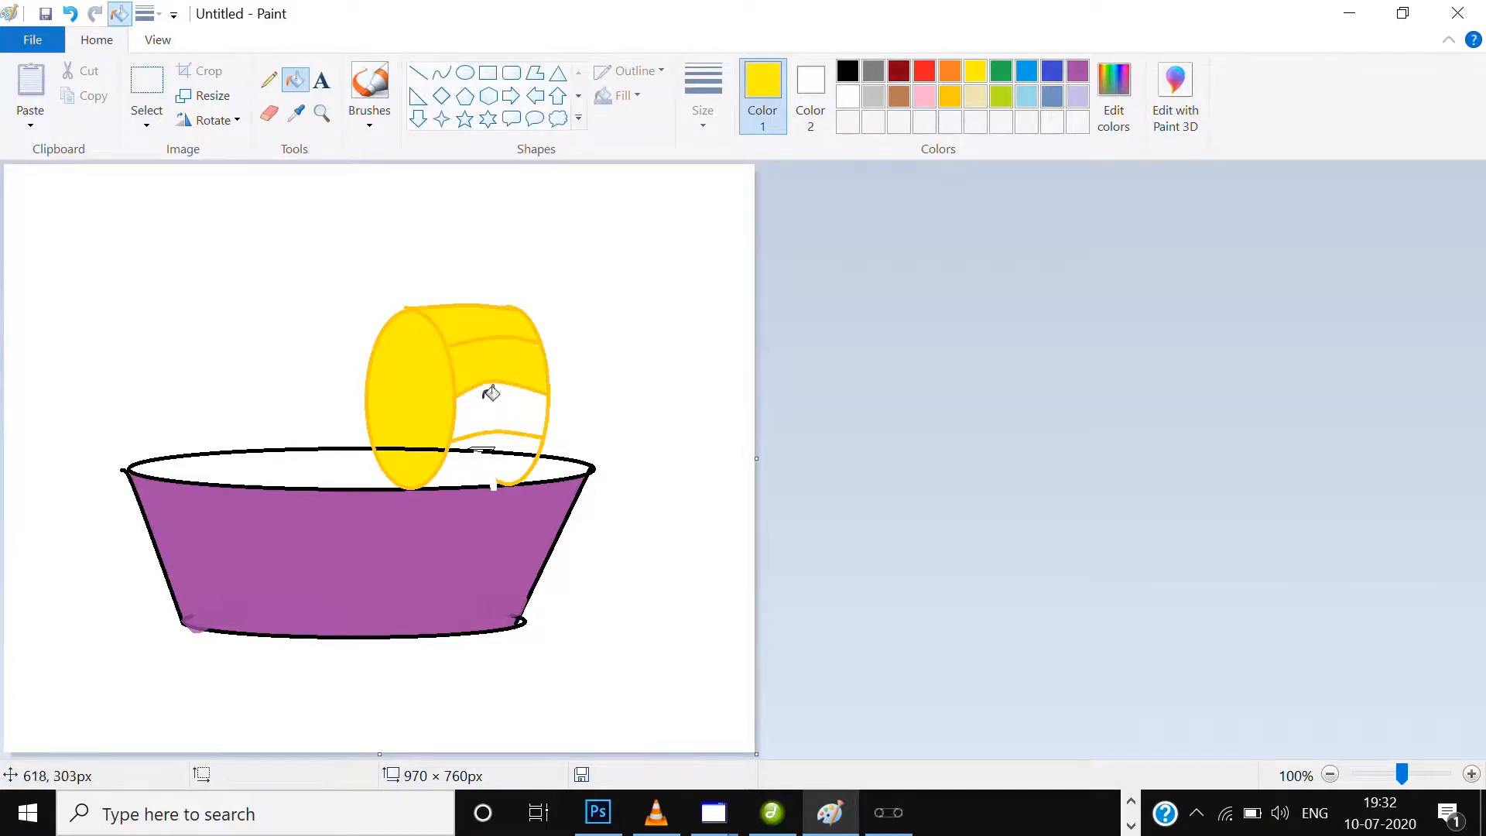
{"action": "left_click", "coordinate": [483, 399]}
{"action": "left_click", "coordinate": [483, 459]}
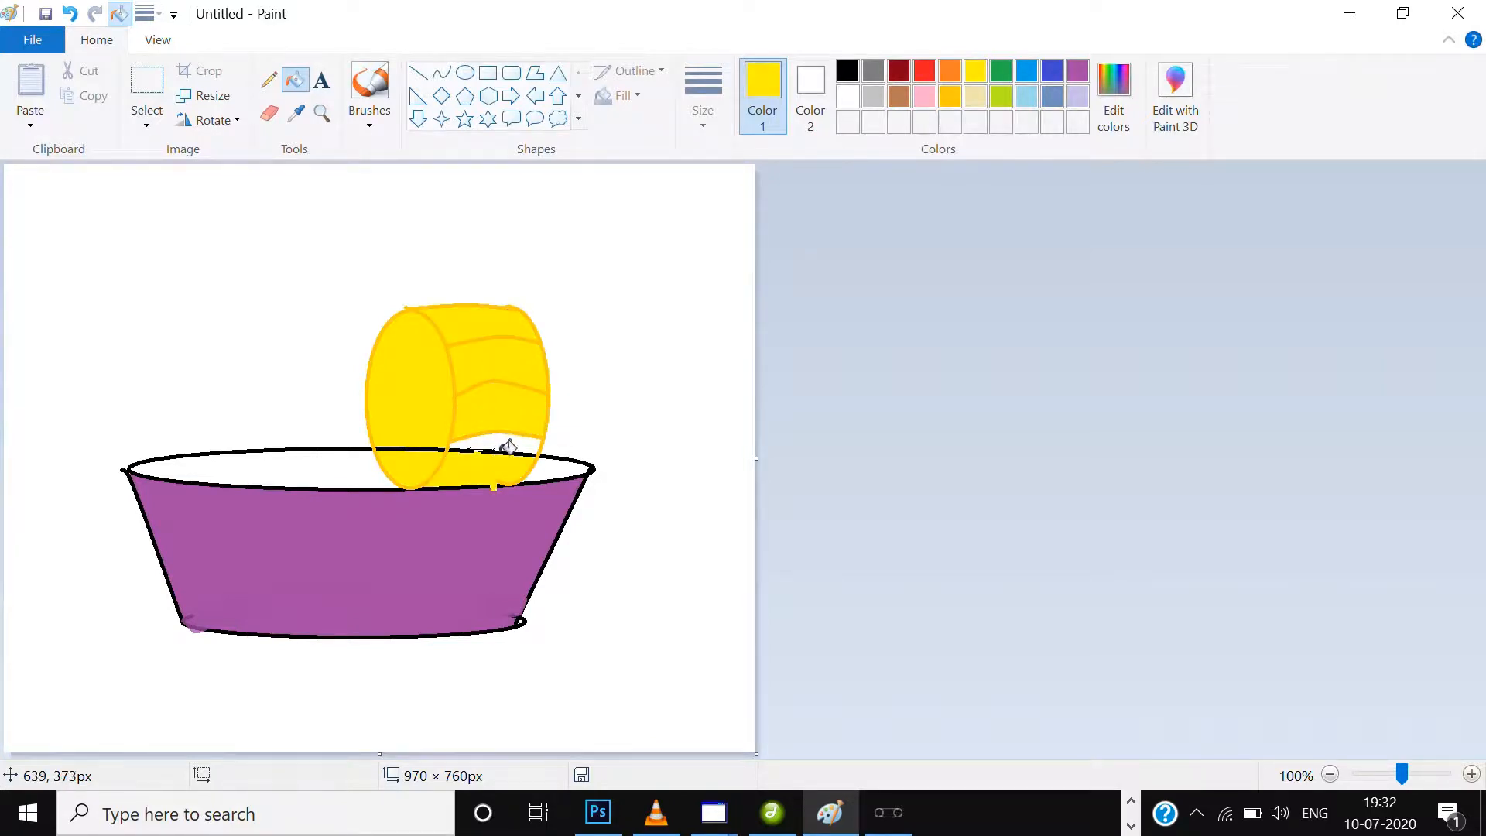
Fill the bowl's opening with brown, including the cylinder parts inside it, and brush brown over part of the front ellipse's outline there.
{"action": "left_click", "coordinate": [901, 91]}
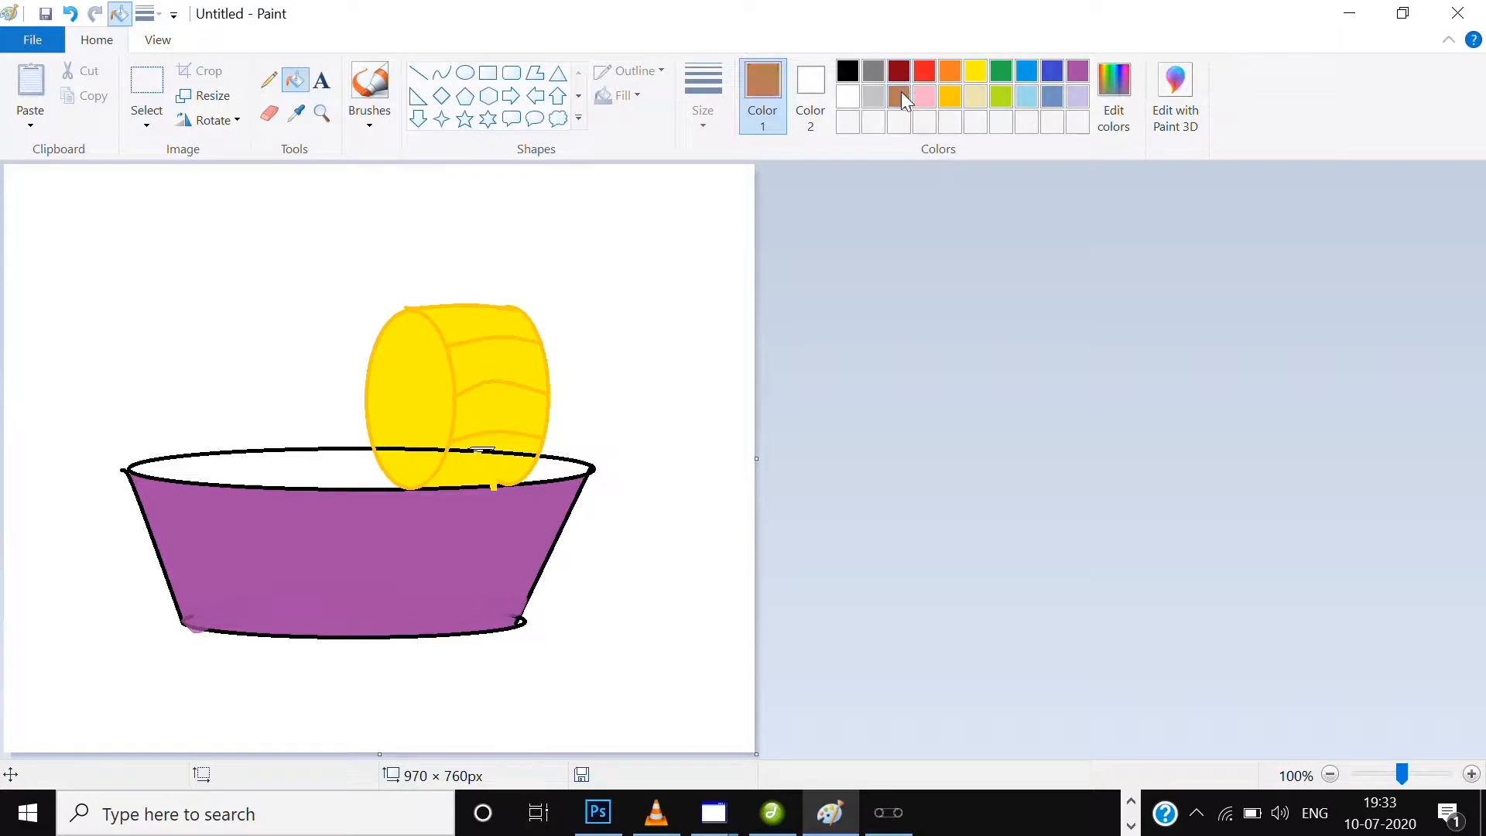
{"action": "left_click", "coordinate": [336, 470]}
{"action": "left_click", "coordinate": [414, 467]}
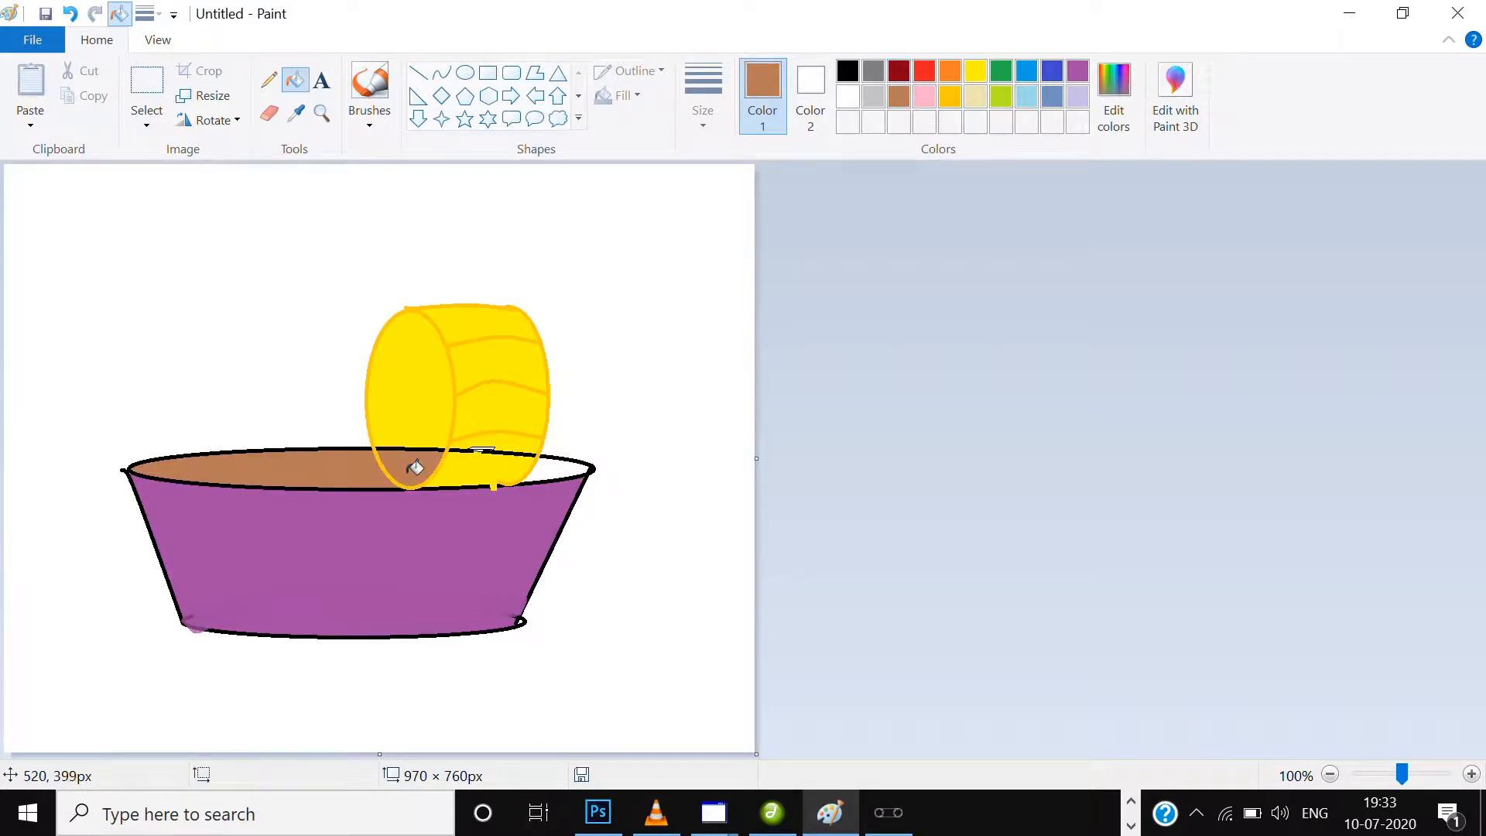
{"action": "left_click", "coordinate": [466, 475]}
{"action": "left_click", "coordinate": [556, 472]}
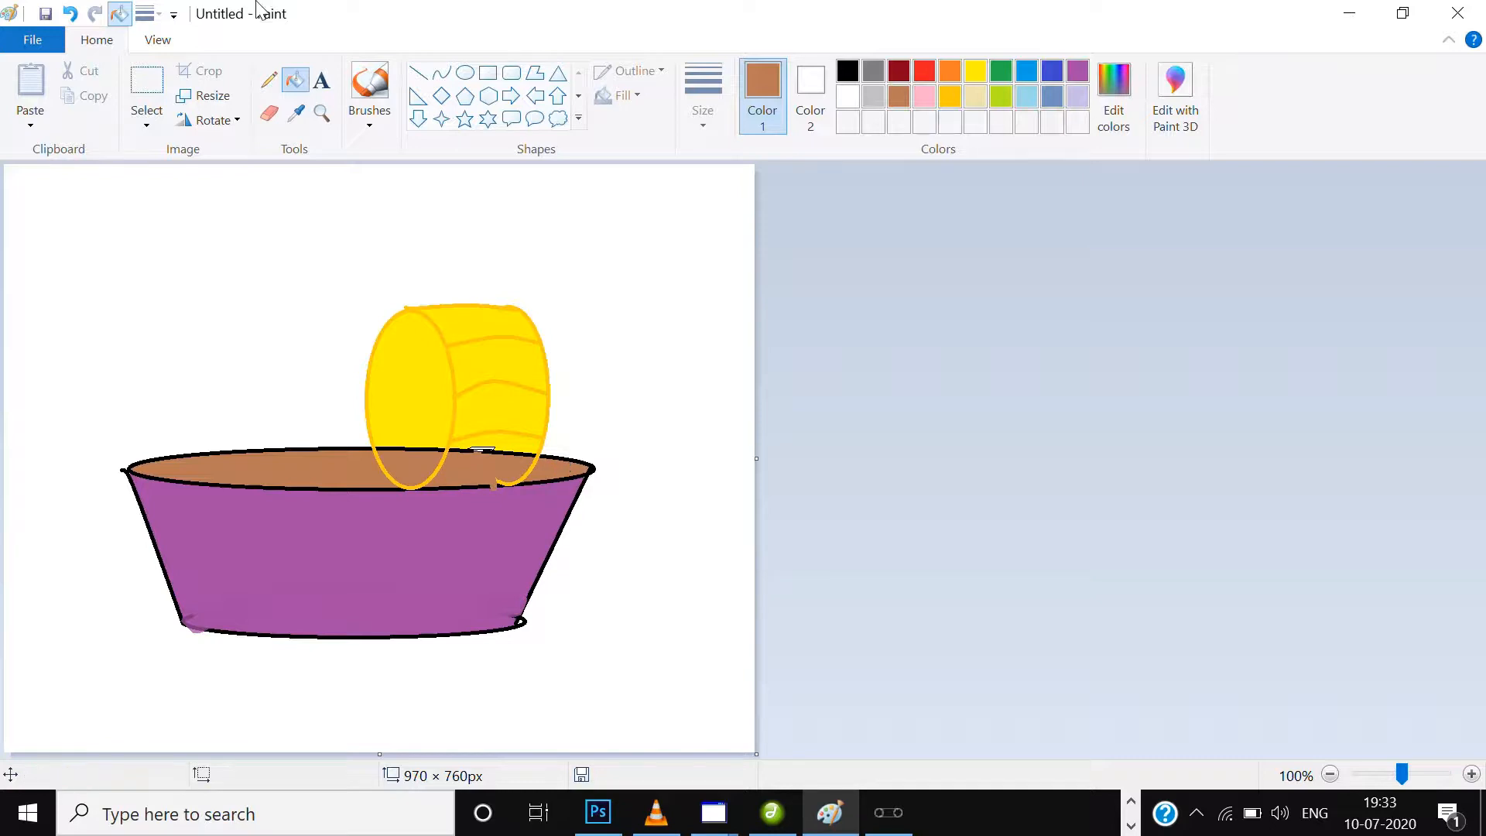
{"action": "left_click", "coordinate": [369, 86]}
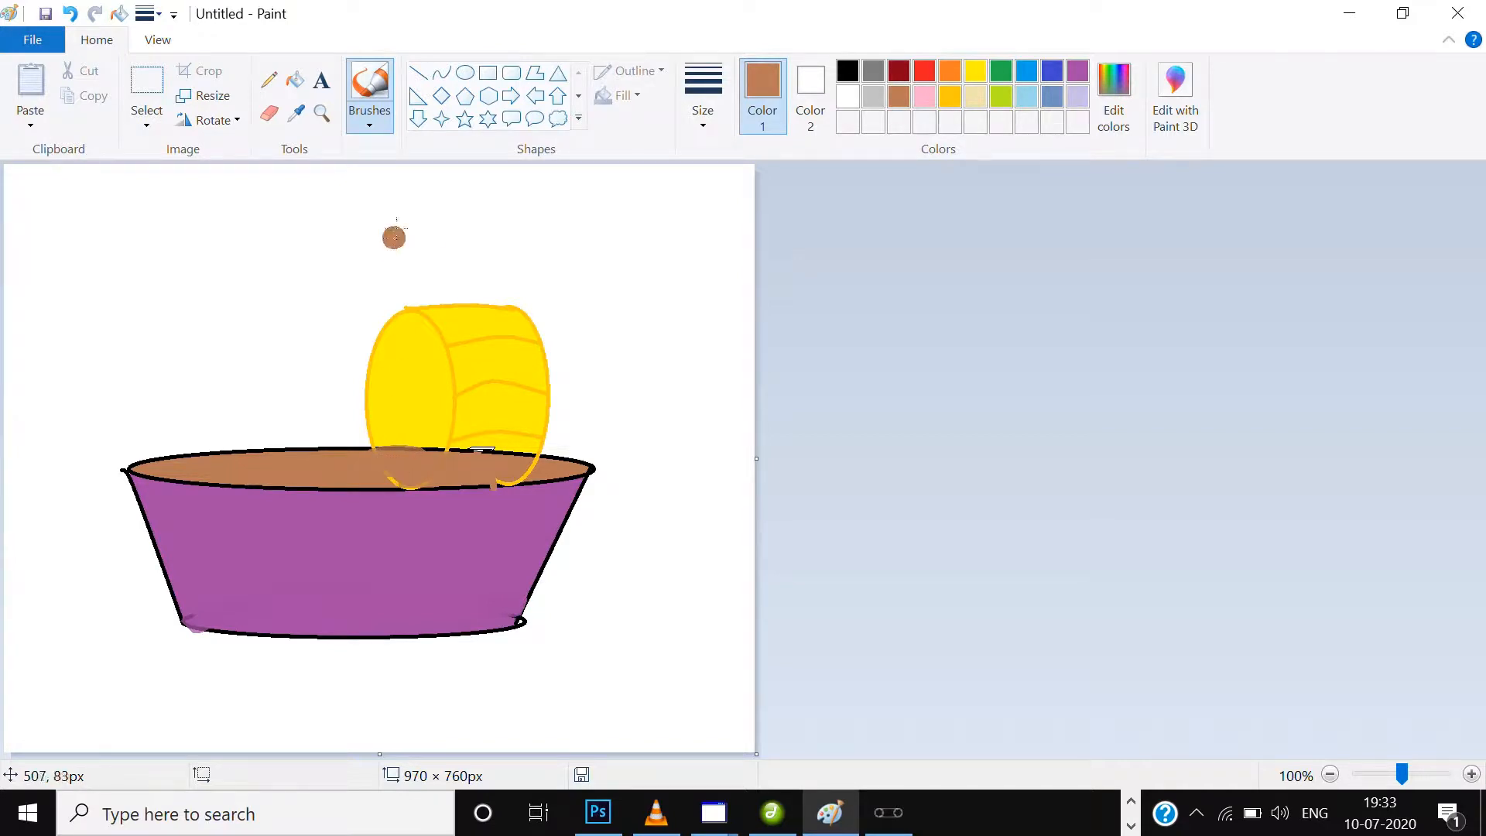
Refill the cylinder's side inside the bowl with yellow and recolour the piece of black rim crossing it.
{"action": "left_click", "coordinate": [293, 81]}
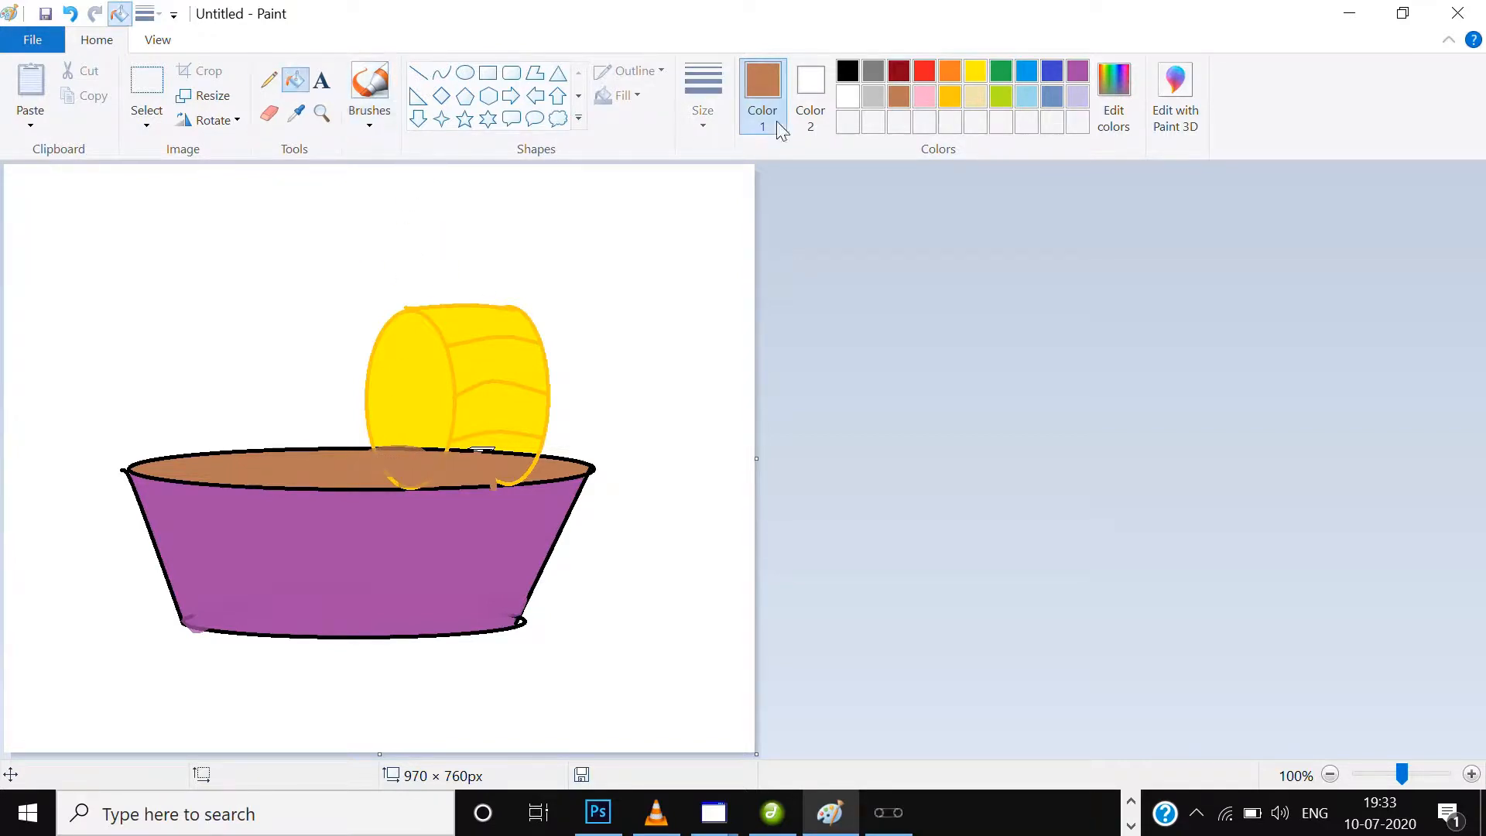
{"action": "left_click", "coordinate": [974, 72]}
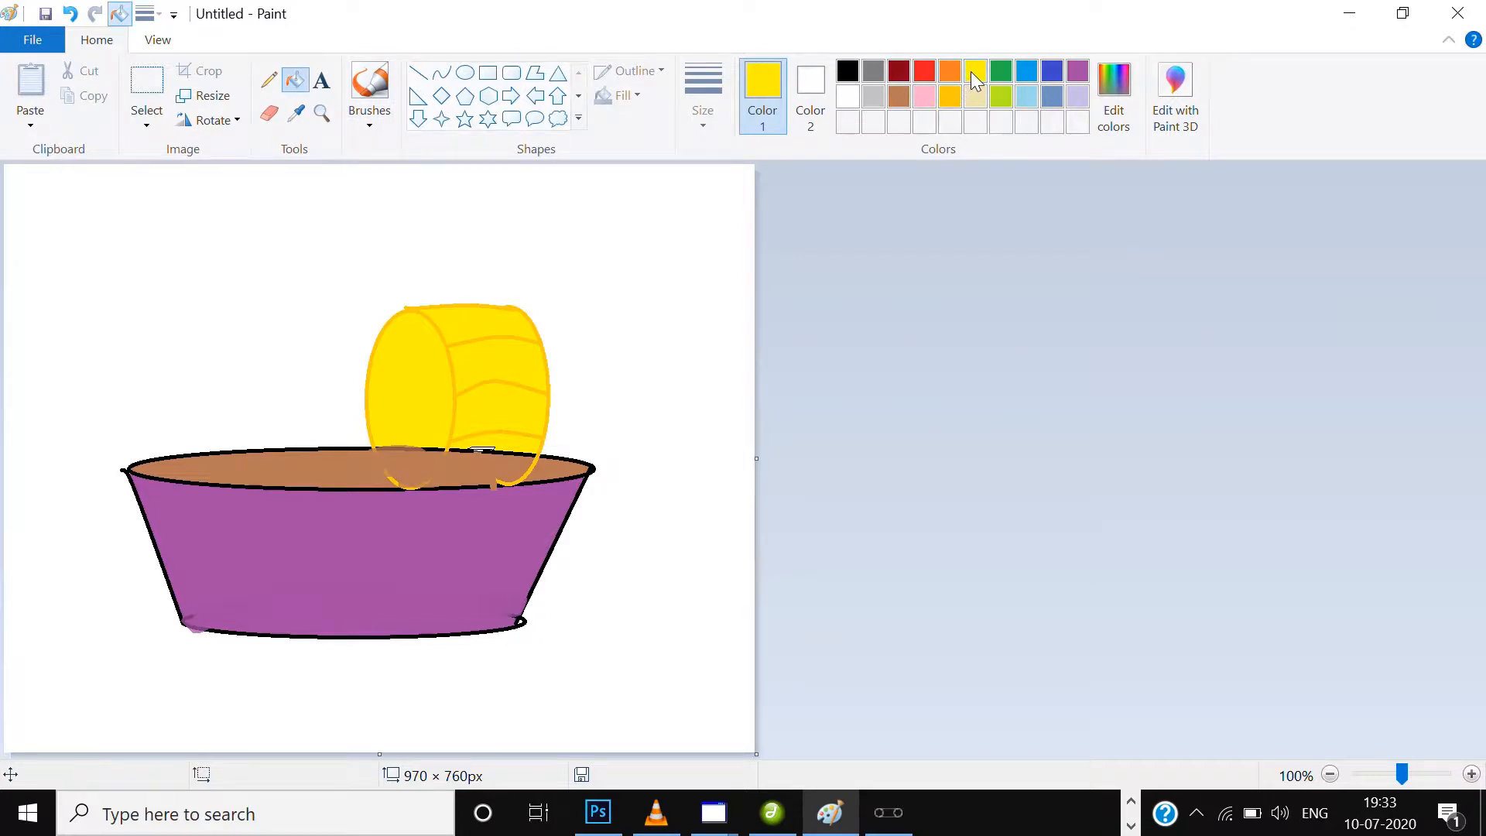
{"action": "left_click", "coordinate": [481, 474]}
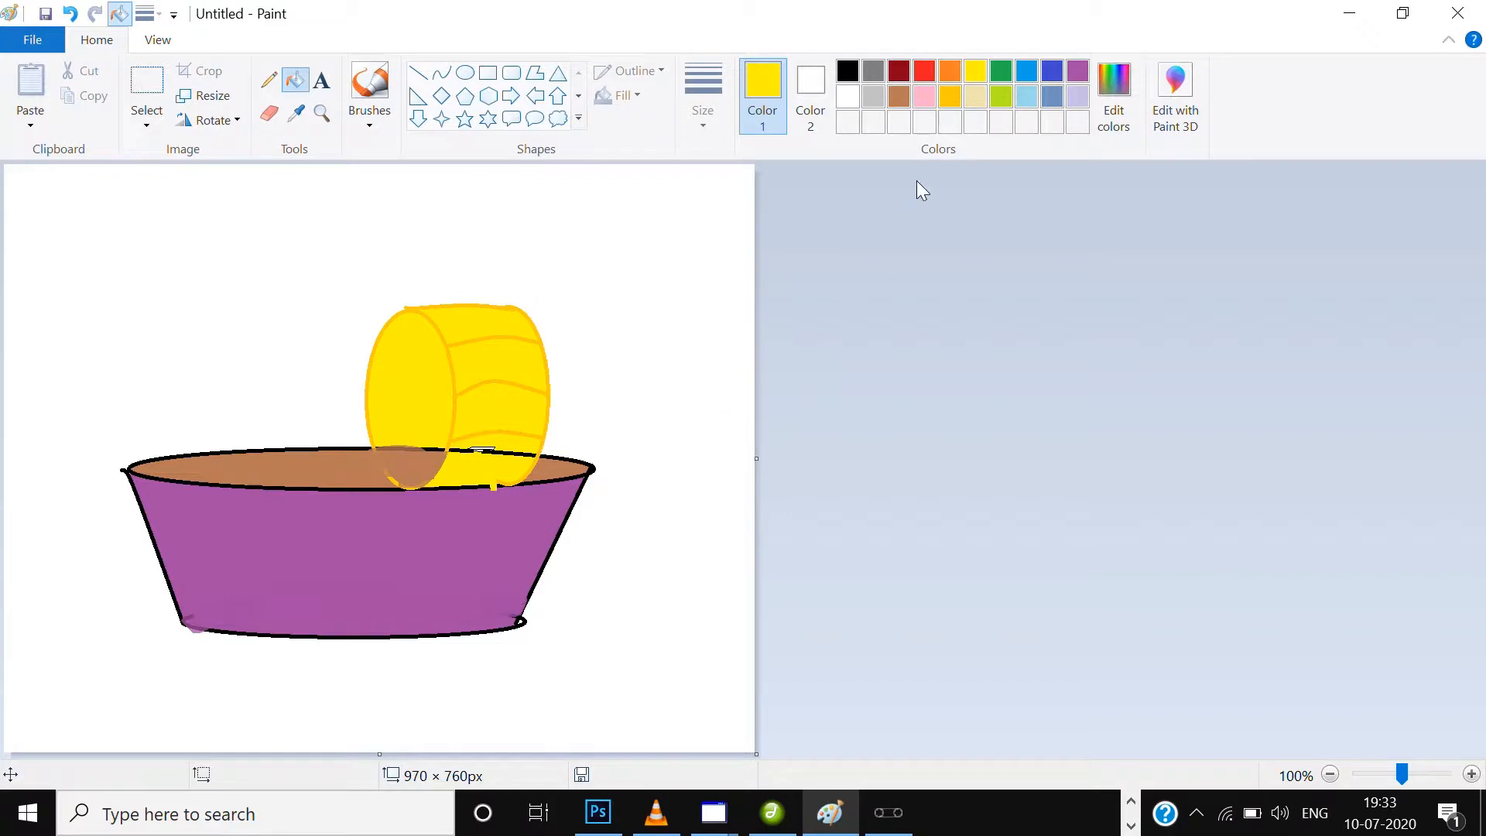
{"action": "left_click", "coordinate": [509, 449]}
Brush brown over the remaining gold outline of the front ellipse inside the bowl and along the rim beside it.
{"action": "left_click", "coordinate": [369, 87]}
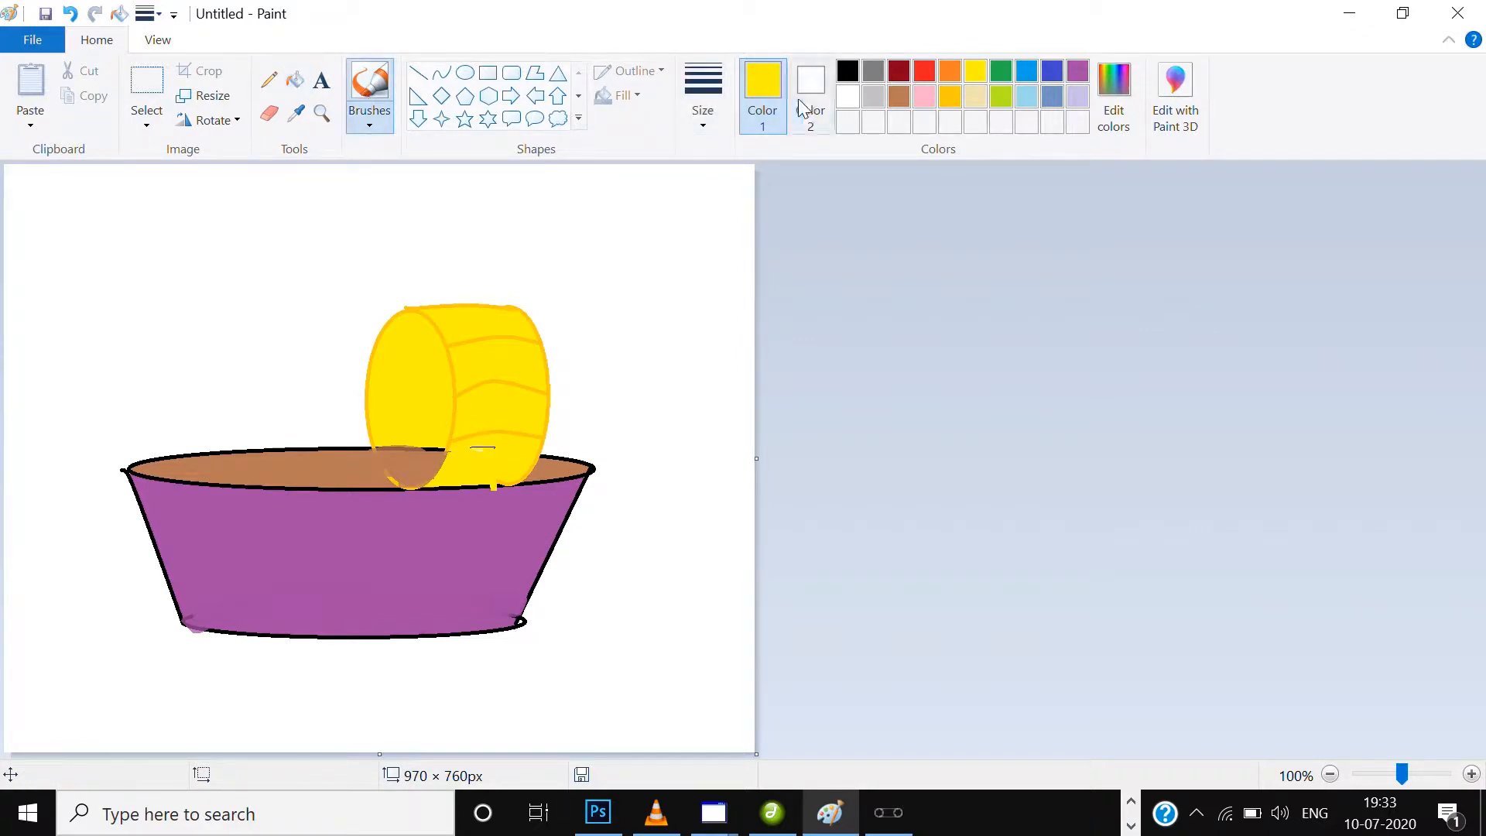
{"action": "left_click", "coordinate": [907, 93]}
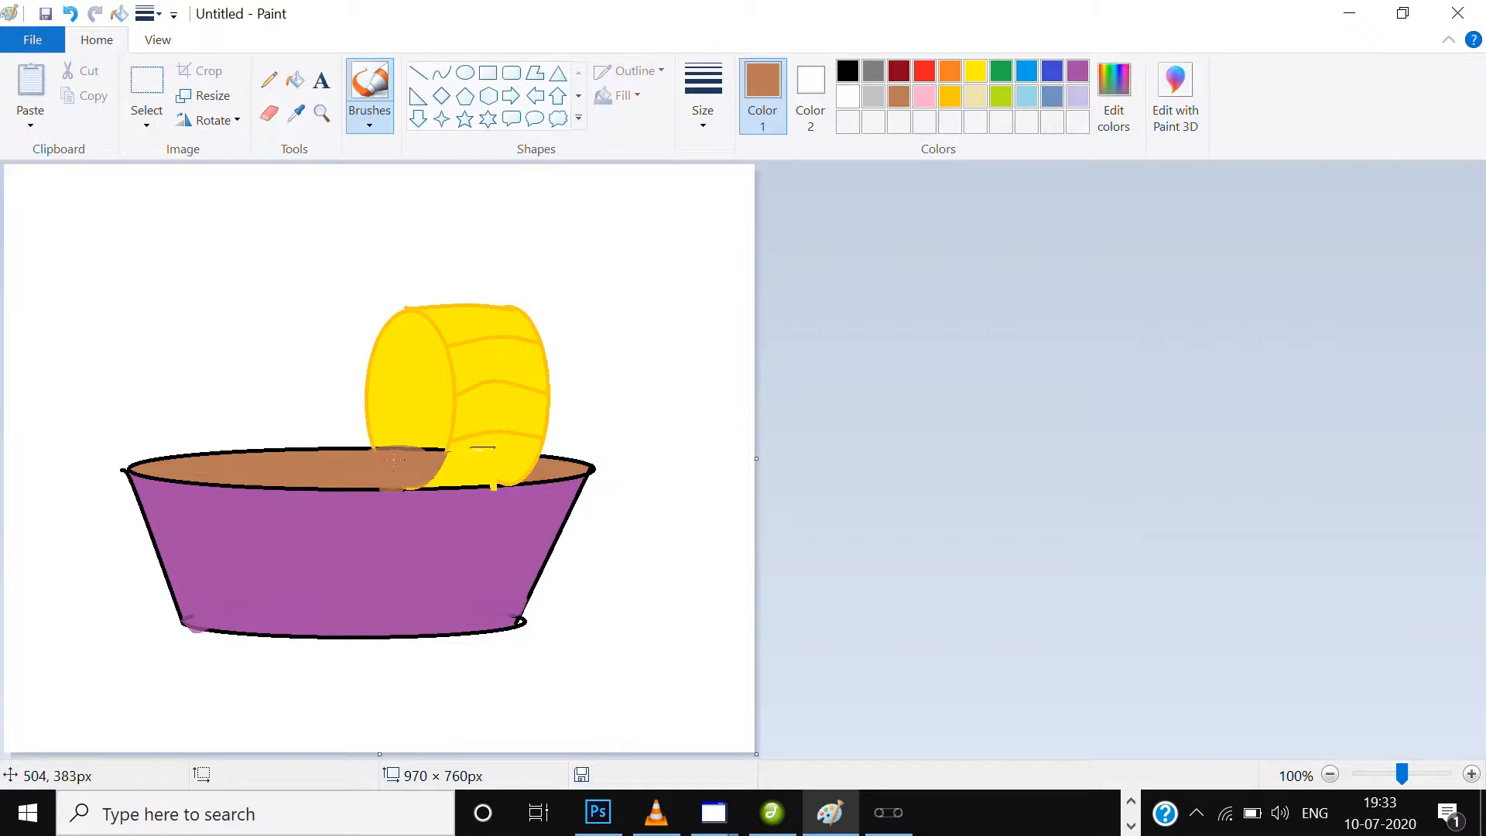
{"action": "left_click_drag", "start_coordinate": [394, 461], "coordinate": [381, 450]}
Draw two slightly sagging dark red curves across the bowl's purple side and fill the band between them with dark red.
{"action": "left_click", "coordinate": [441, 73]}
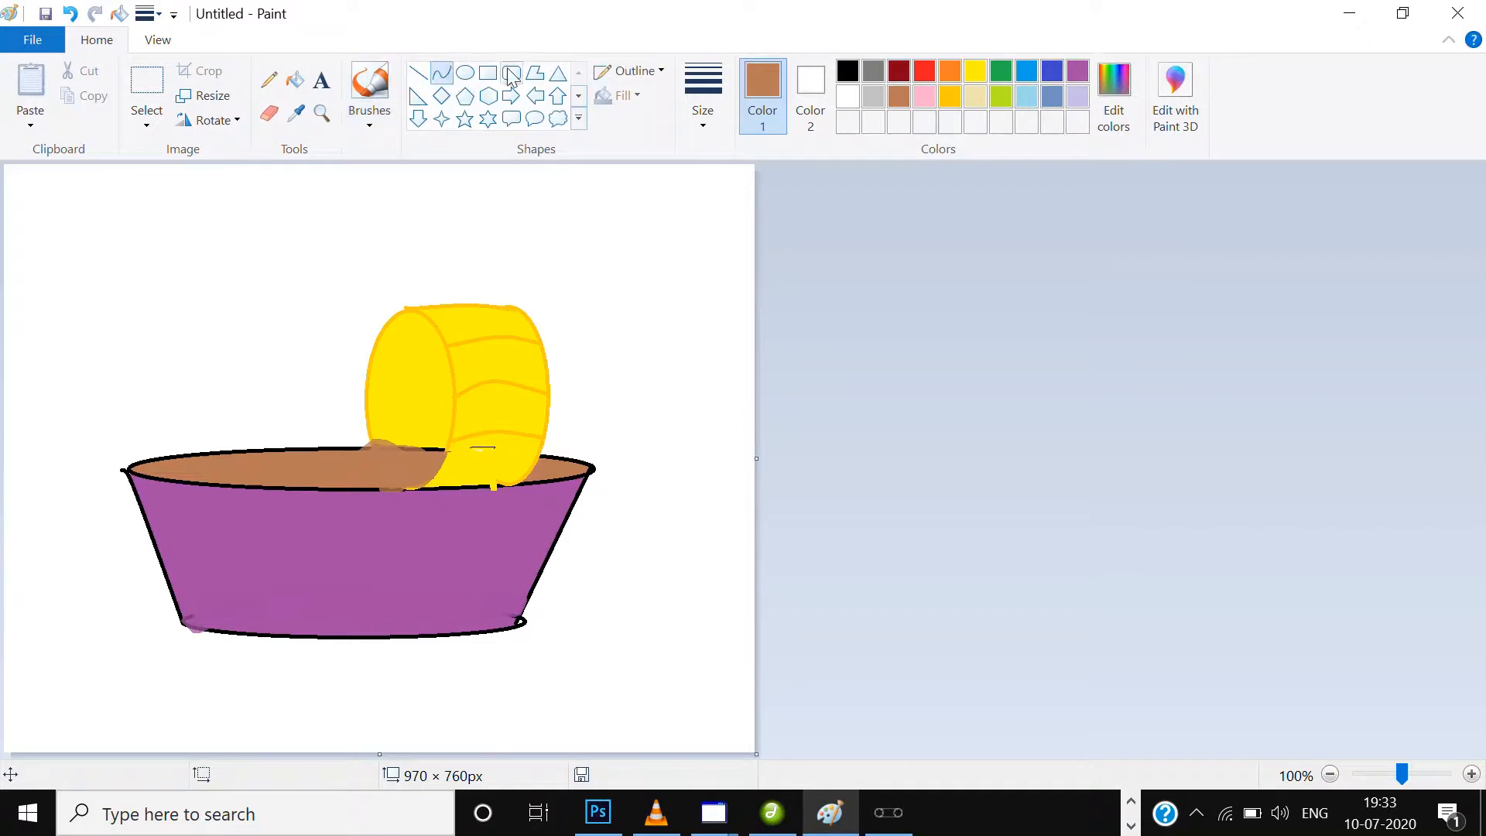
{"action": "left_click", "coordinate": [895, 69]}
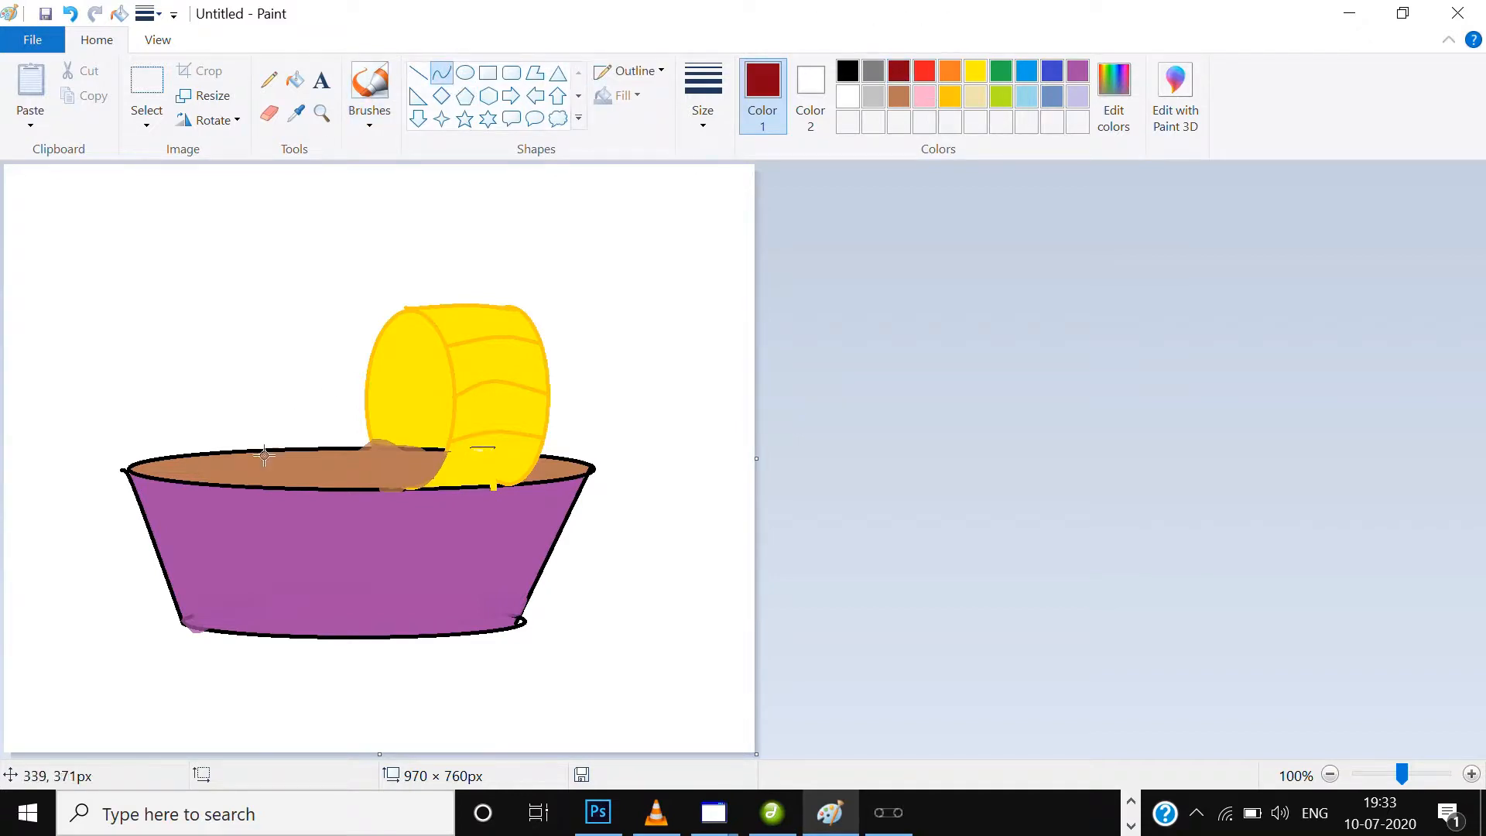
{"action": "left_click_drag", "start_coordinate": [144, 524], "coordinate": [567, 519]}
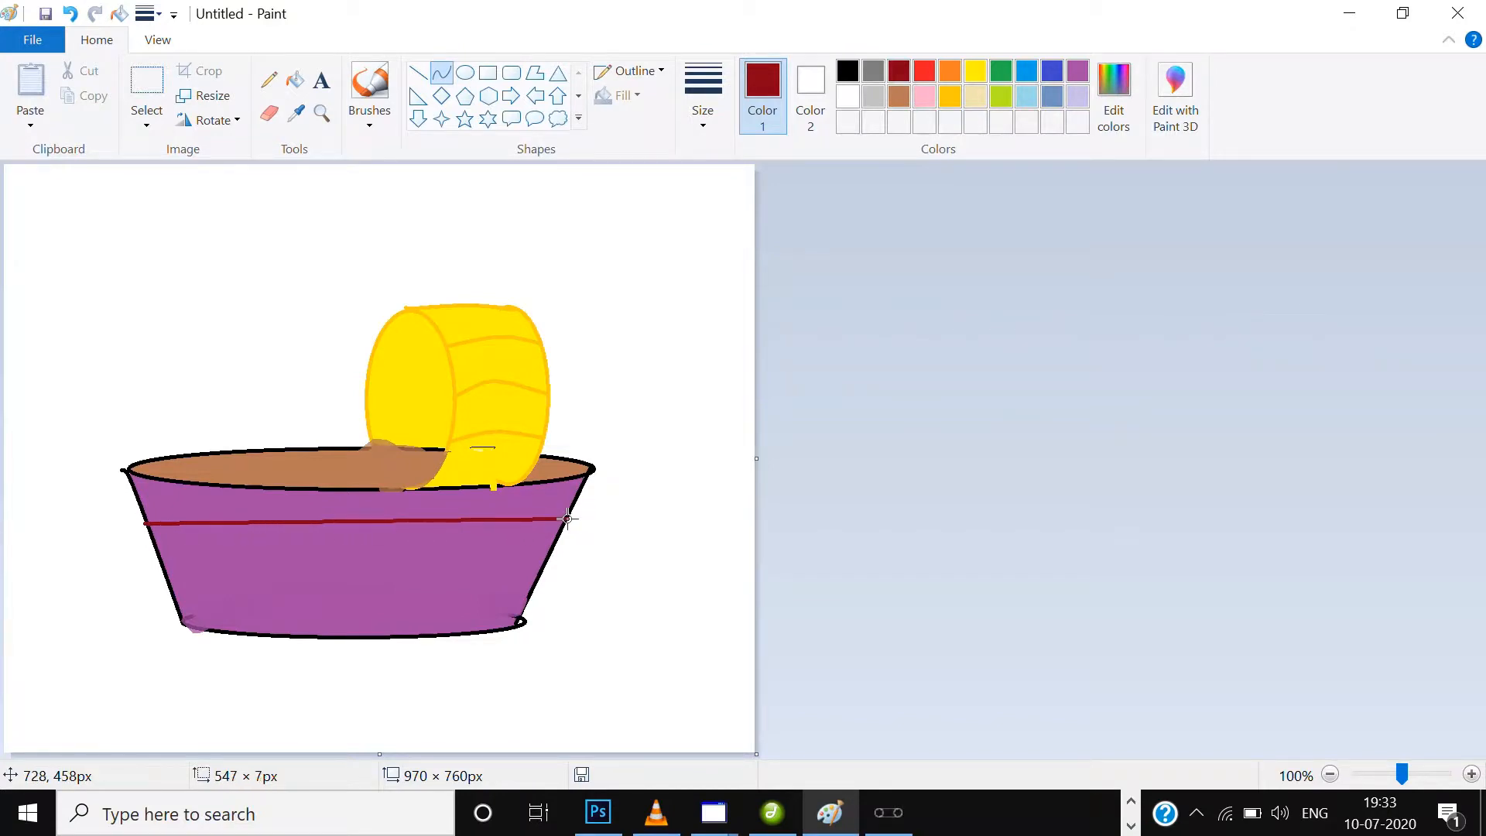
{"action": "left_click_drag", "start_coordinate": [367, 521], "coordinate": [368, 533]}
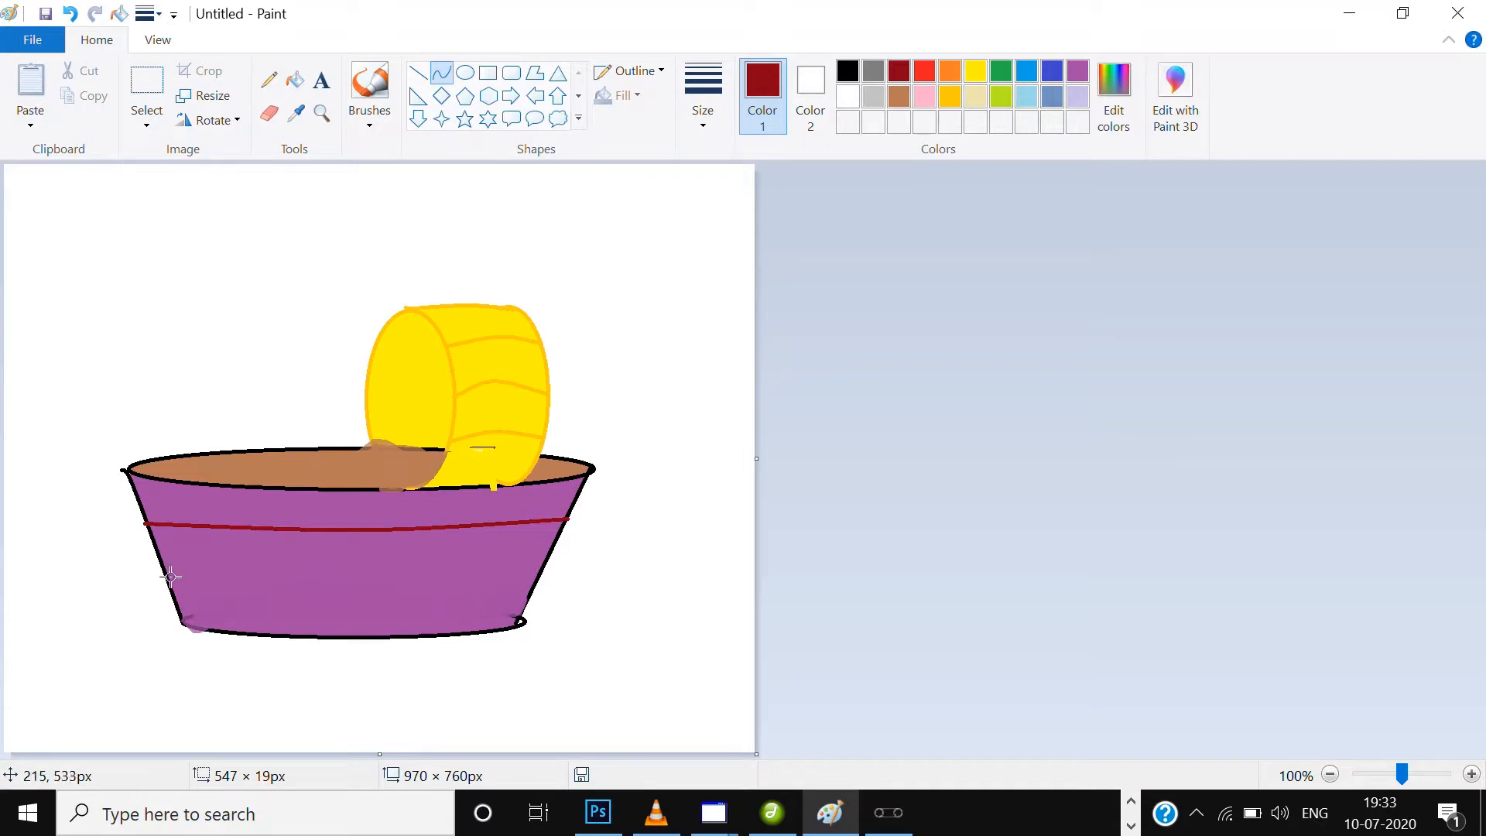
{"action": "left_click_drag", "start_coordinate": [166, 578], "coordinate": [542, 575]}
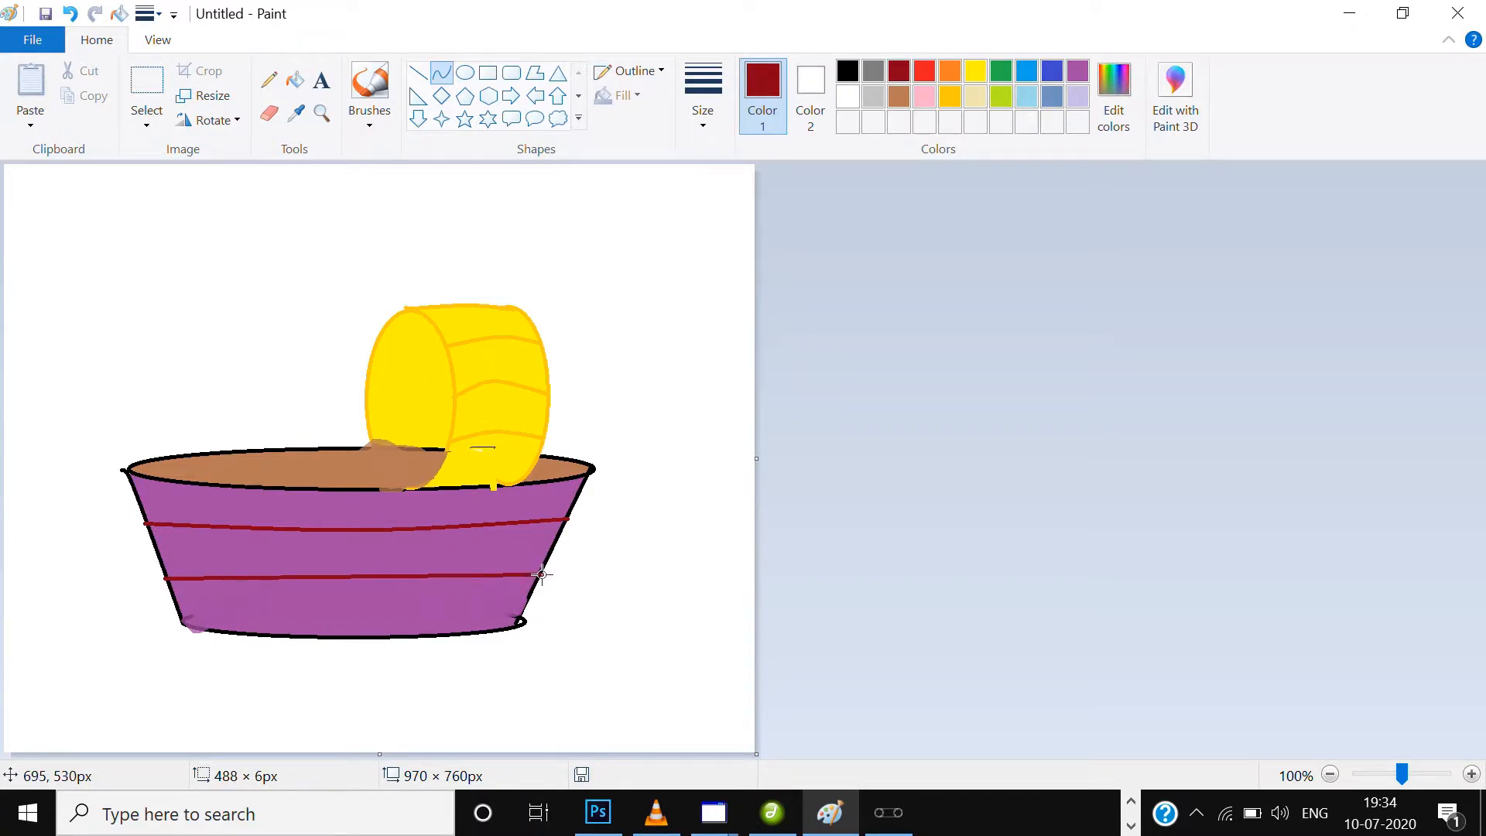
{"action": "left_click_drag", "start_coordinate": [384, 570], "coordinate": [383, 582]}
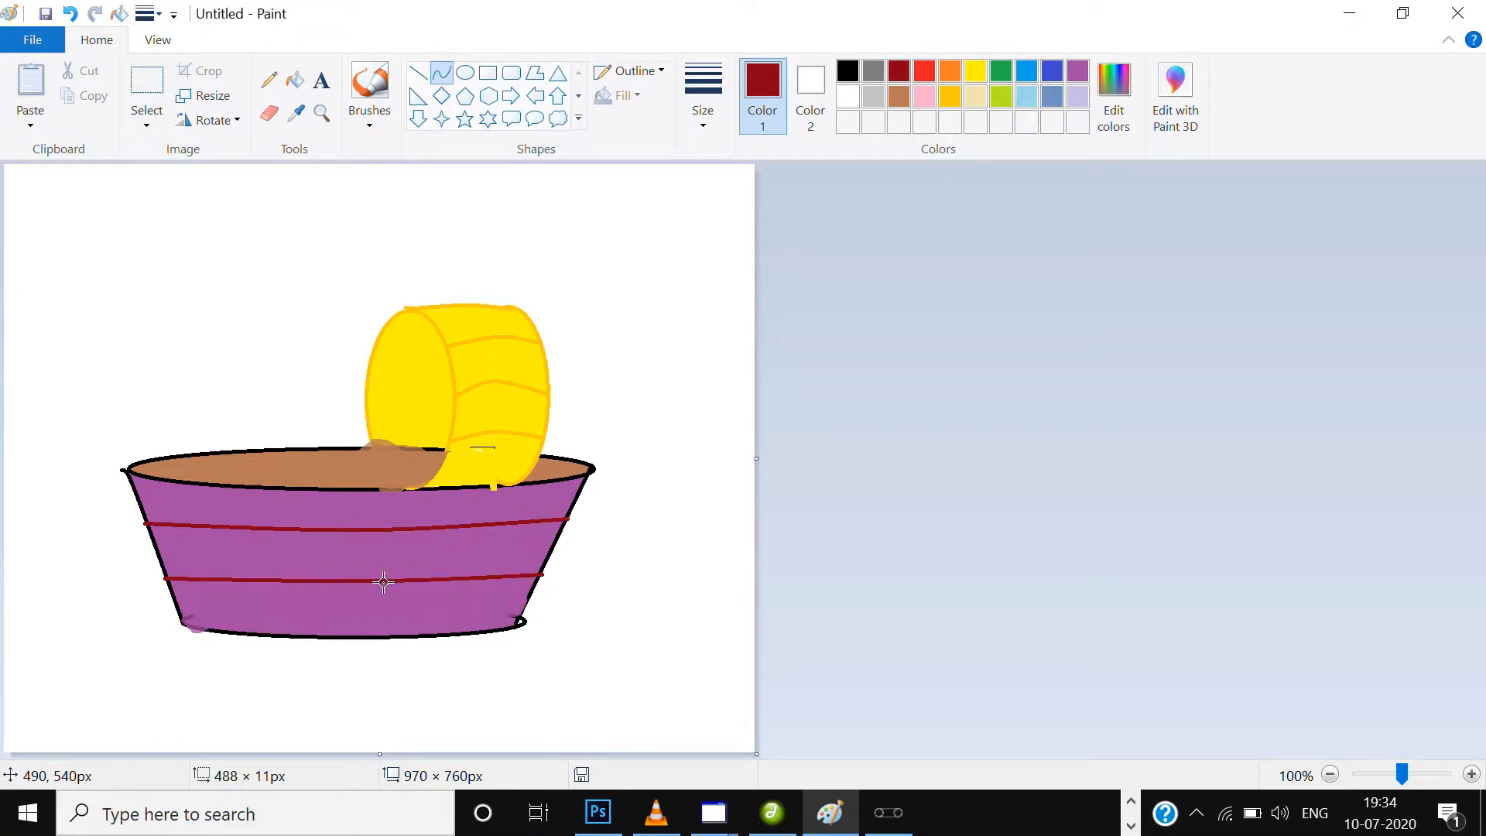
{"action": "left_click", "coordinate": [295, 80]}
{"action": "left_click", "coordinate": [433, 557]}
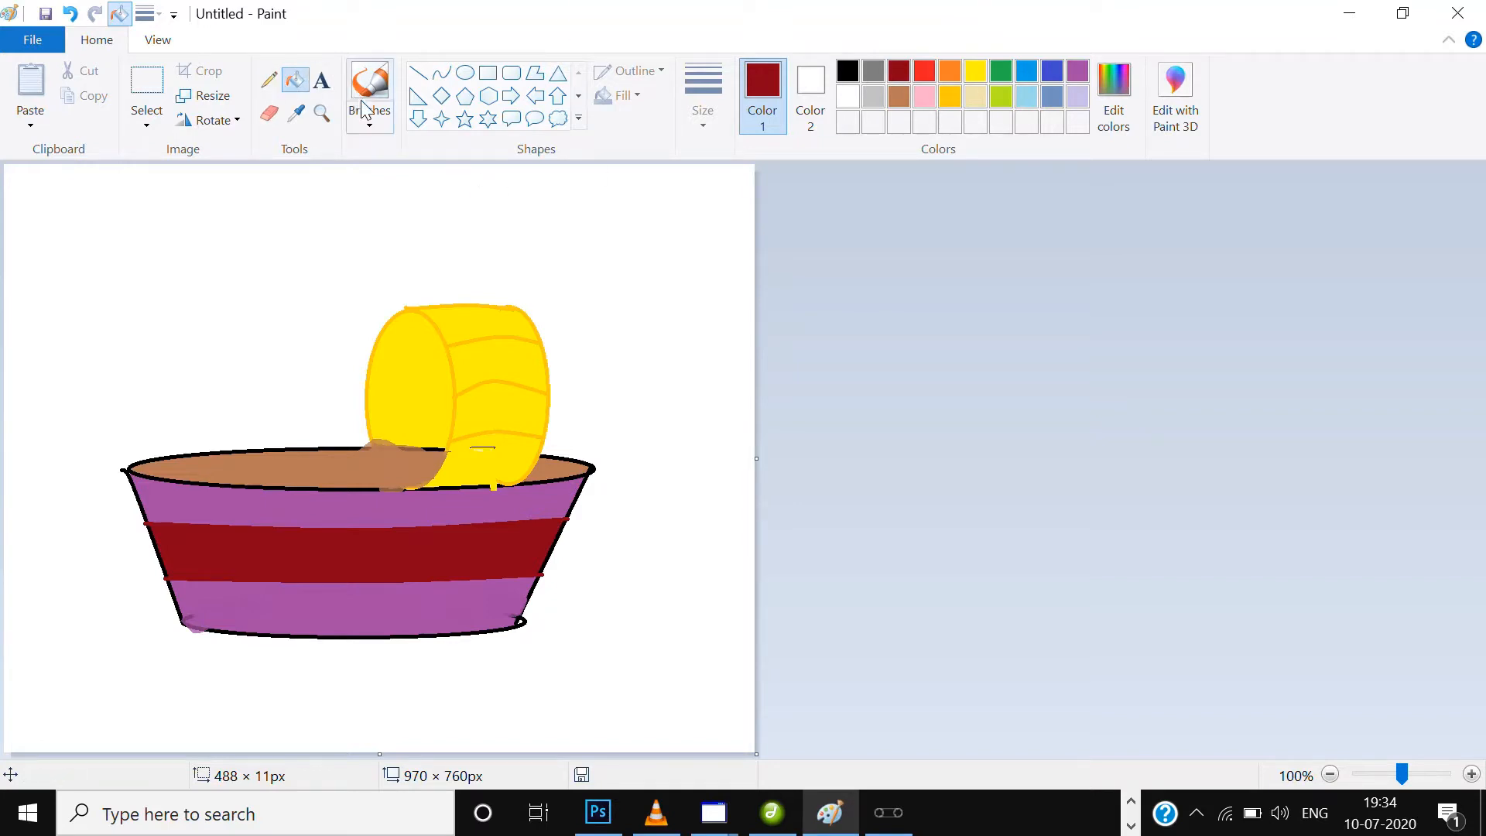
Redraw the bowl's back rim in black with a different brush where it meets the front ellipse.
{"action": "left_click", "coordinate": [372, 125]}
{"action": "left_click", "coordinate": [353, 159]}
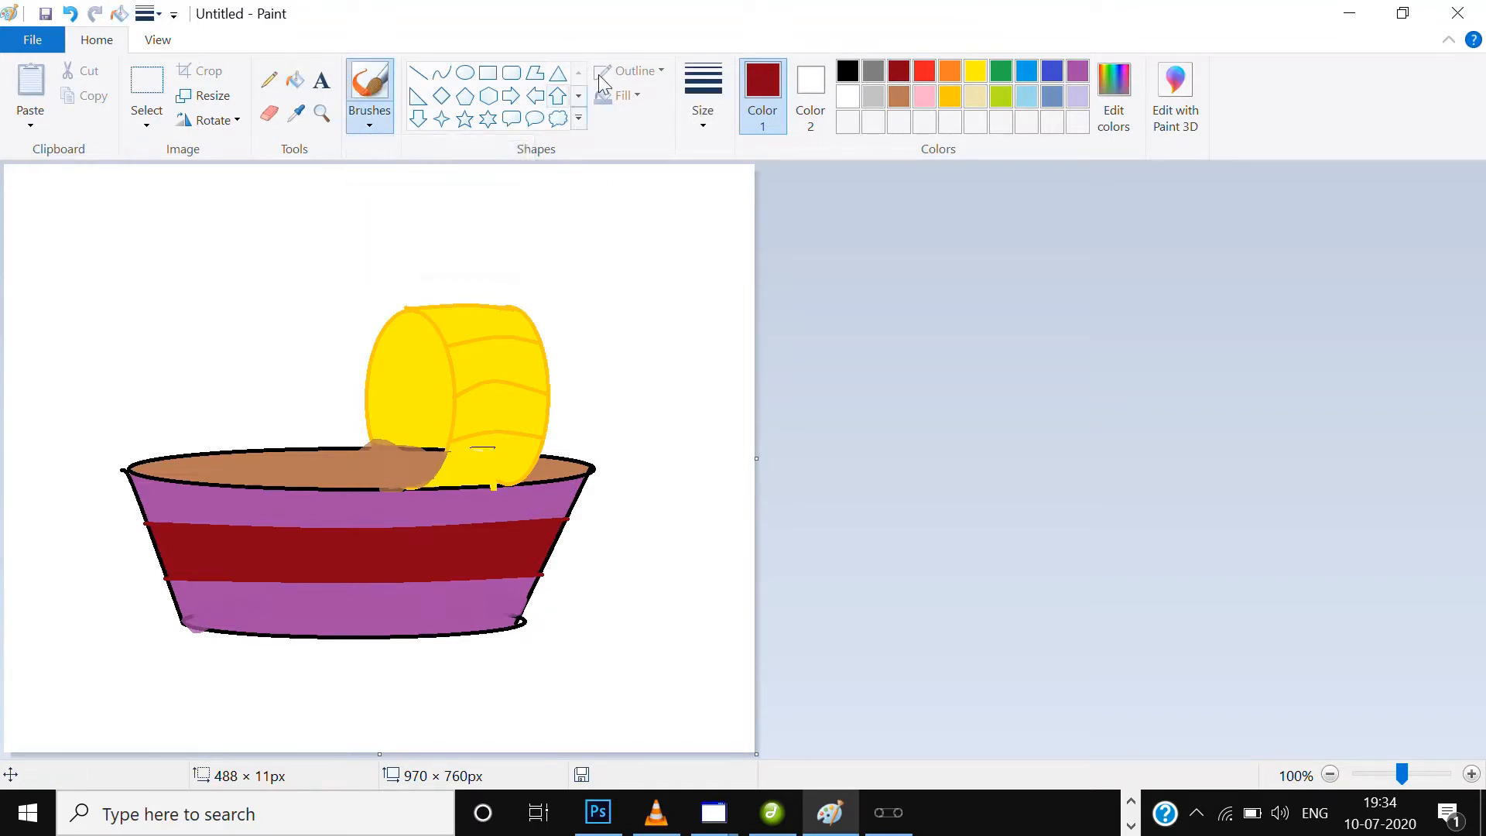
{"action": "left_click", "coordinate": [844, 73]}
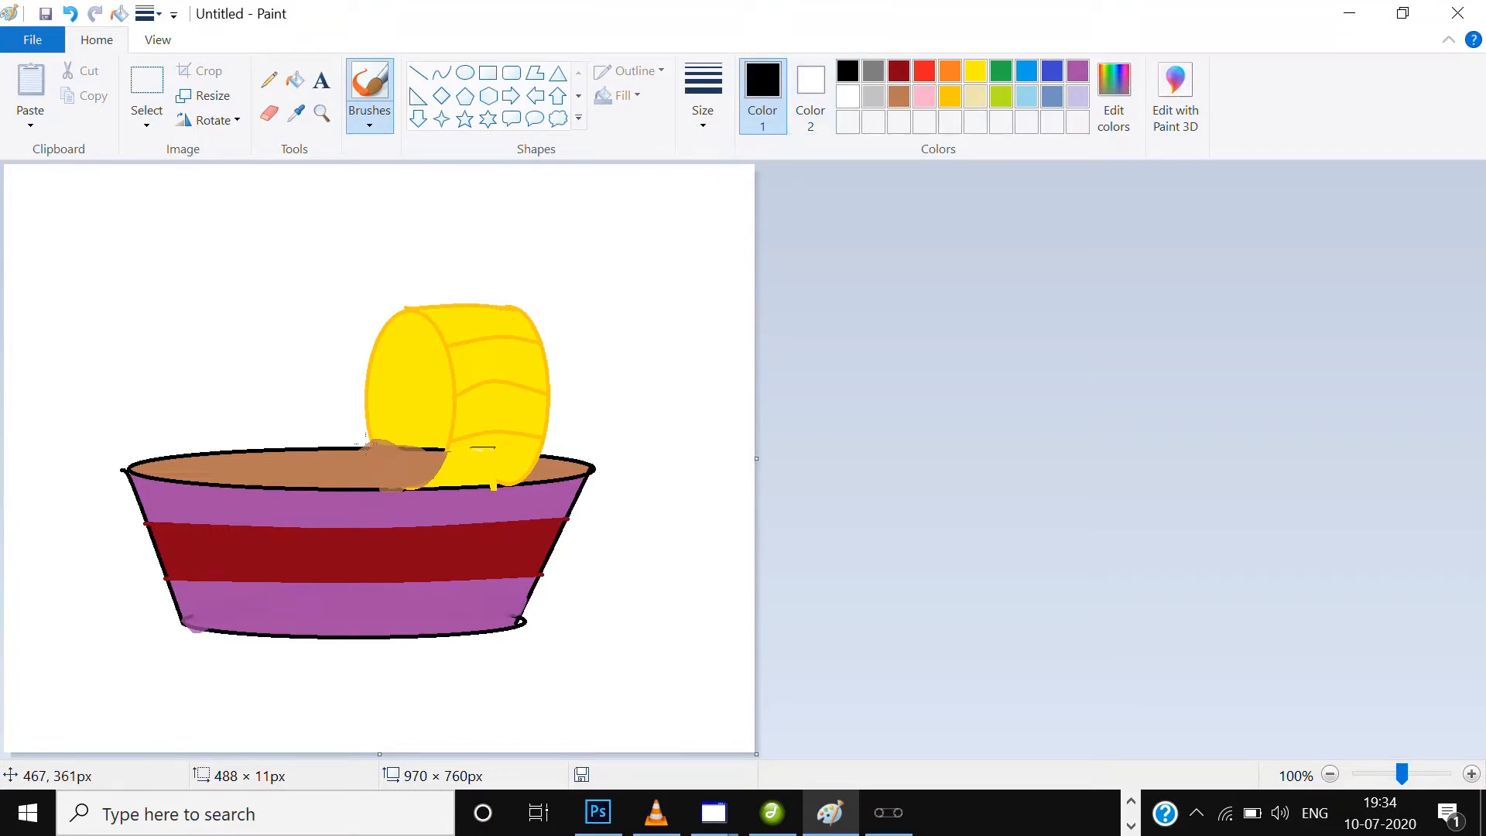
{"action": "left_click_drag", "start_coordinate": [365, 445], "coordinate": [394, 446]}
Draw a blue waterline from both canvas edges to the bowl, flat on the left and arched on the right, and fill the area below blue.
{"action": "left_click", "coordinate": [441, 72]}
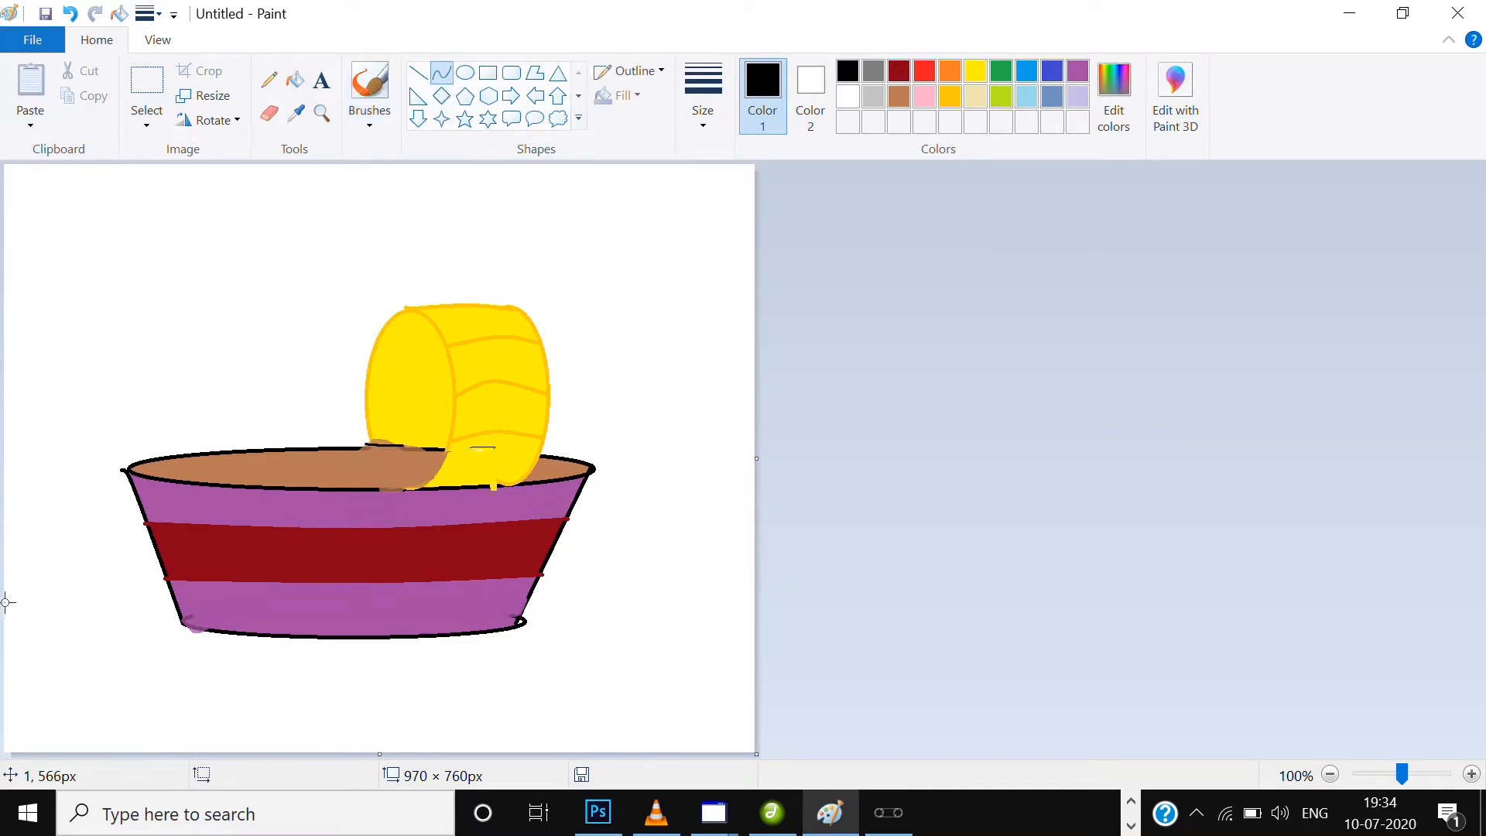
{"action": "left_click_drag", "start_coordinate": [7, 602], "coordinate": [175, 601]}
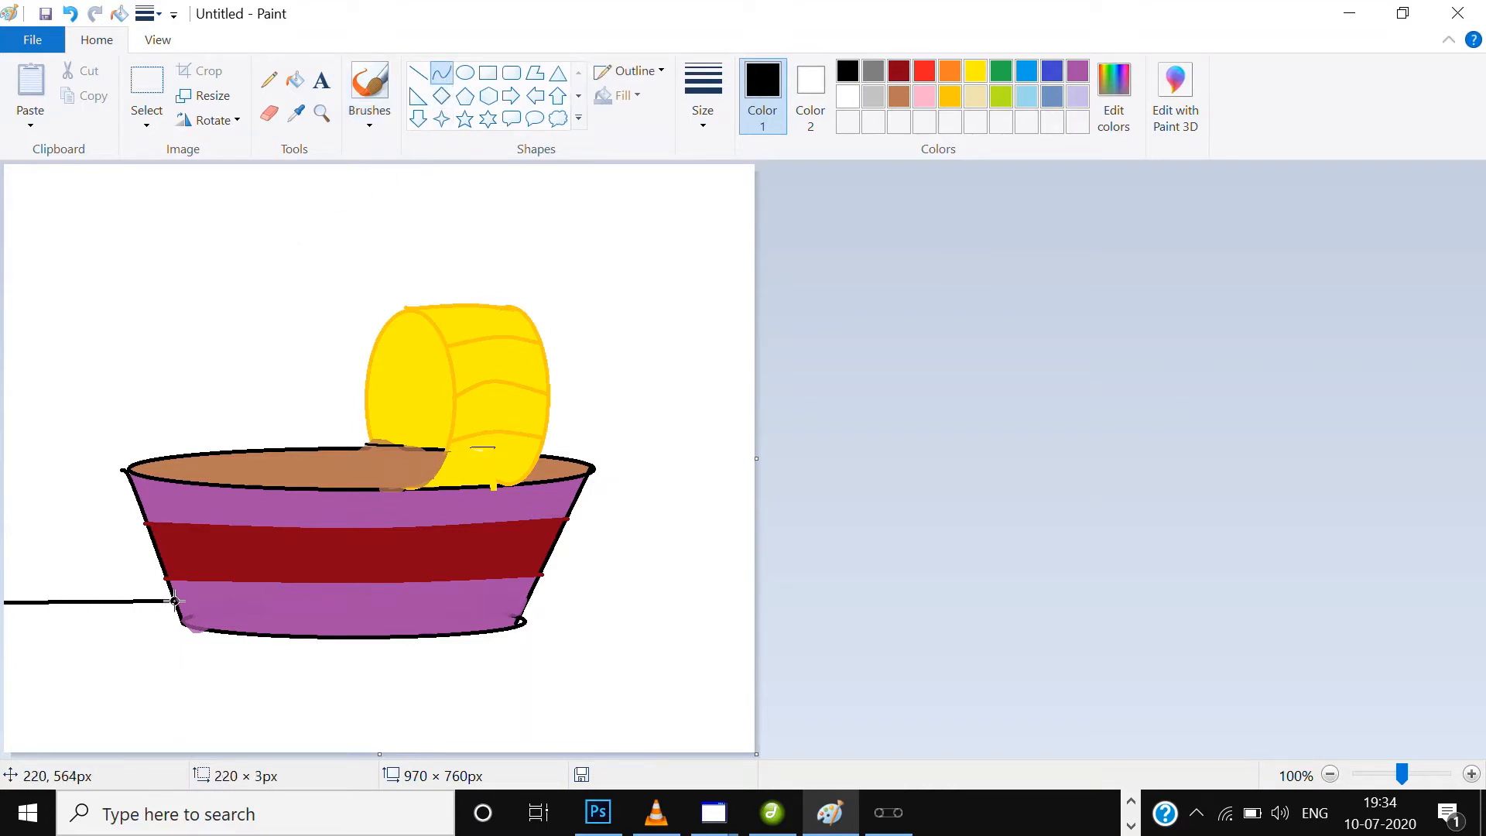
{"action": "left_click", "coordinate": [1026, 74]}
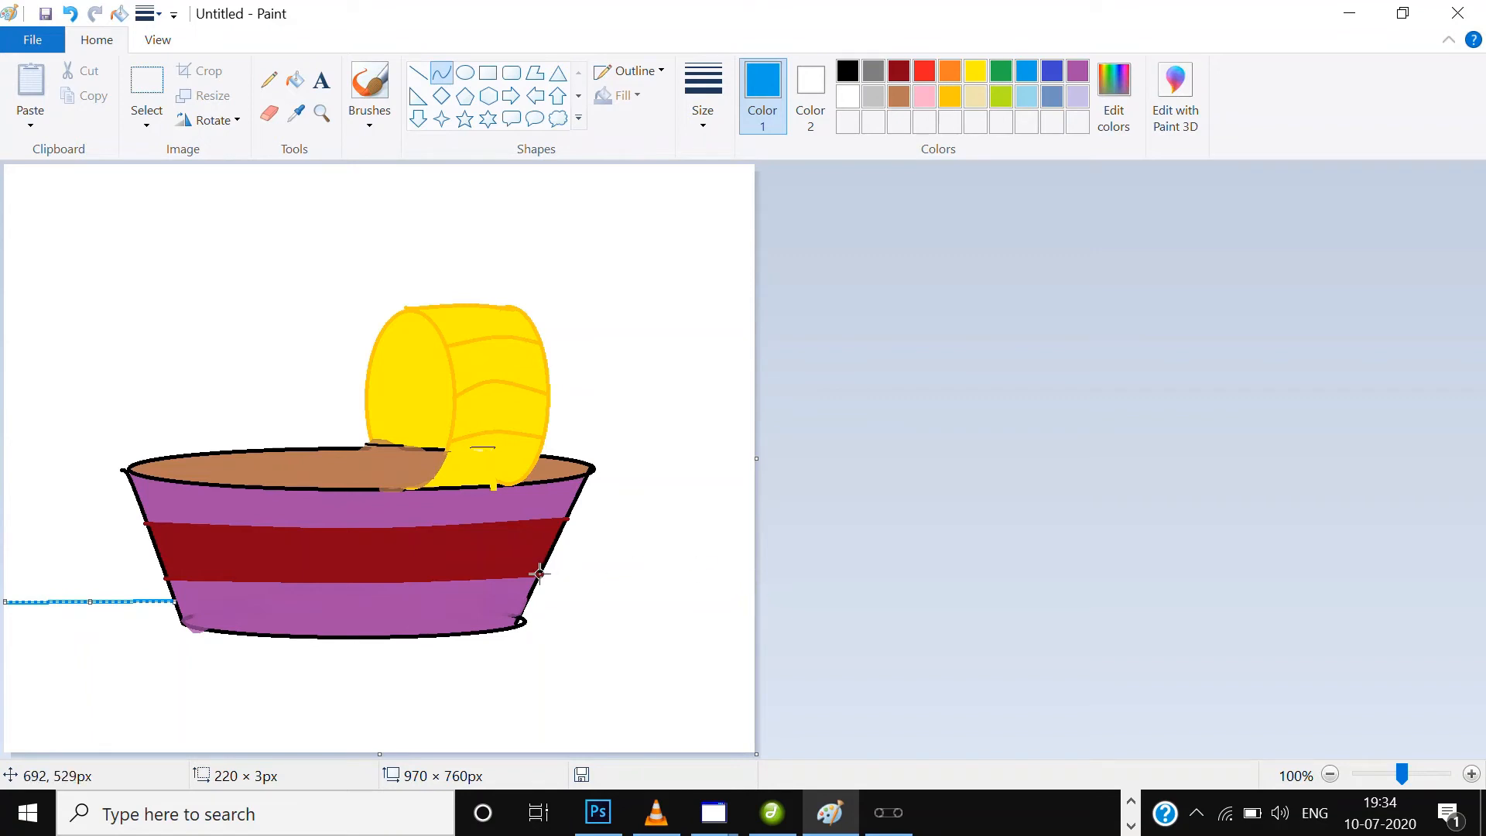
{"action": "left_click_drag", "start_coordinate": [540, 574], "coordinate": [671, 562]}
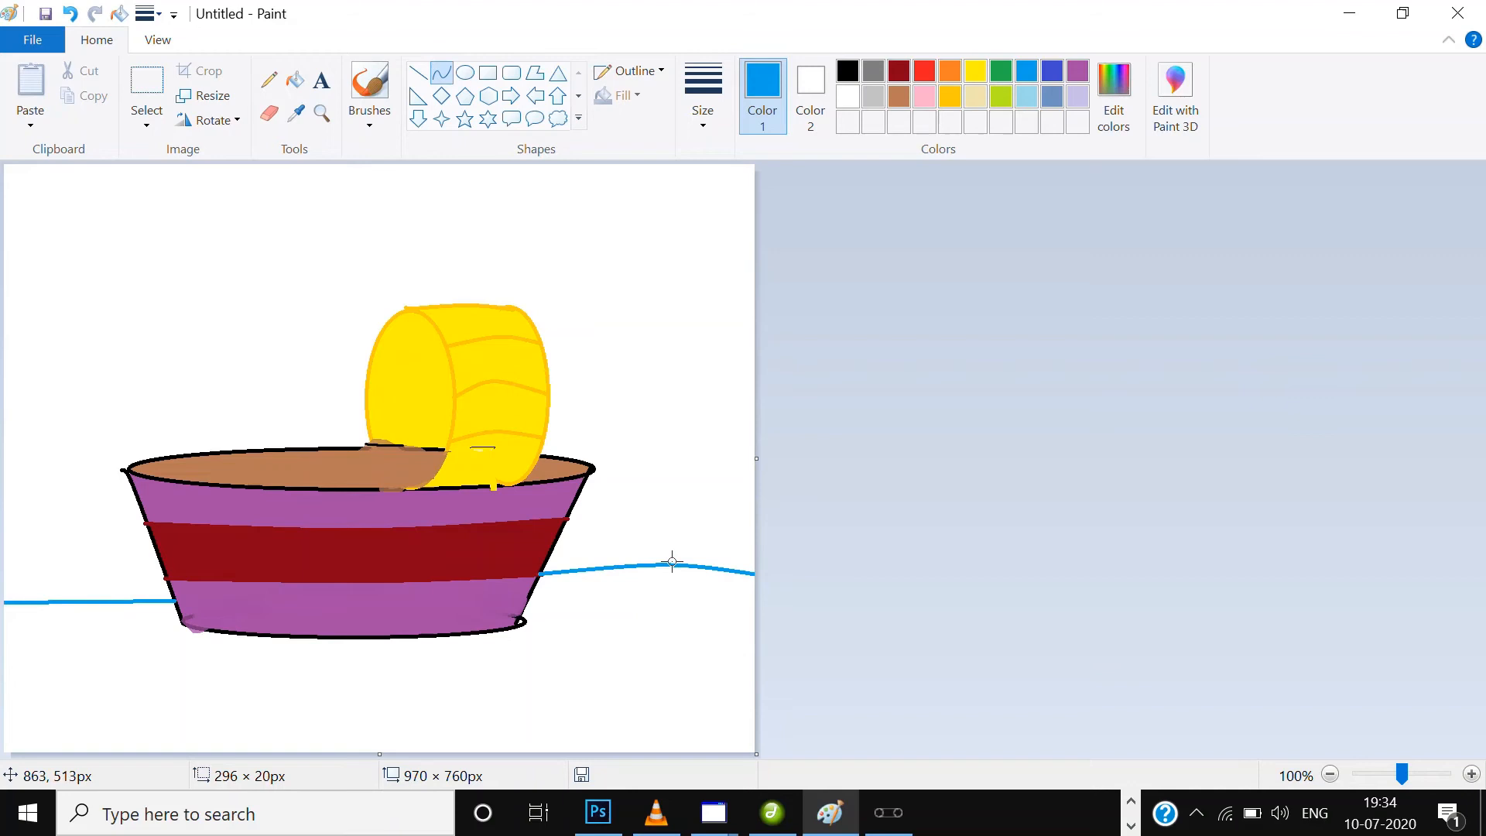
{"action": "left_click", "coordinate": [949, 471]}
{"action": "left_click", "coordinate": [302, 80]}
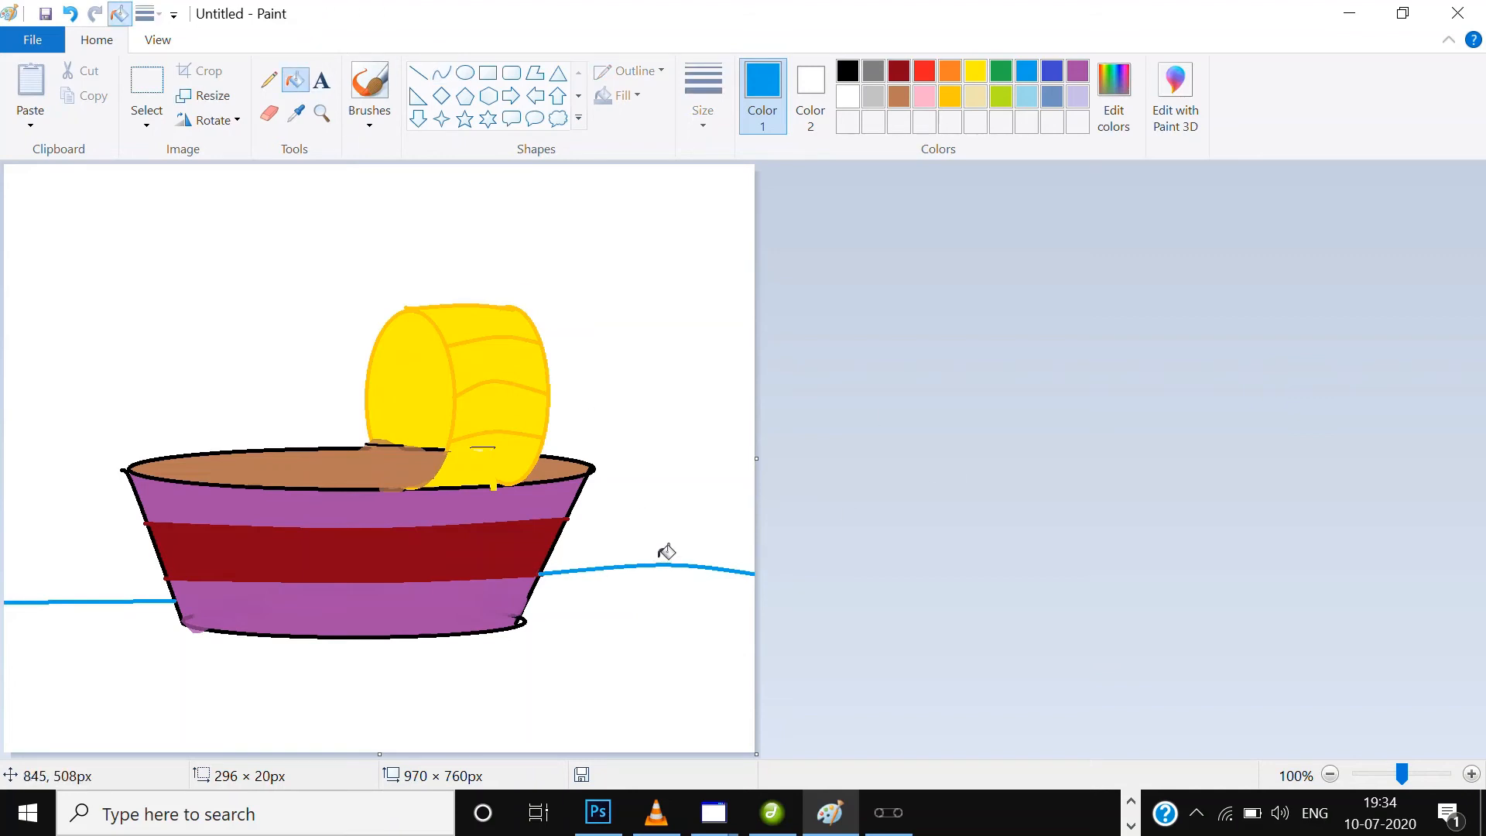
{"action": "left_click", "coordinate": [694, 678]}
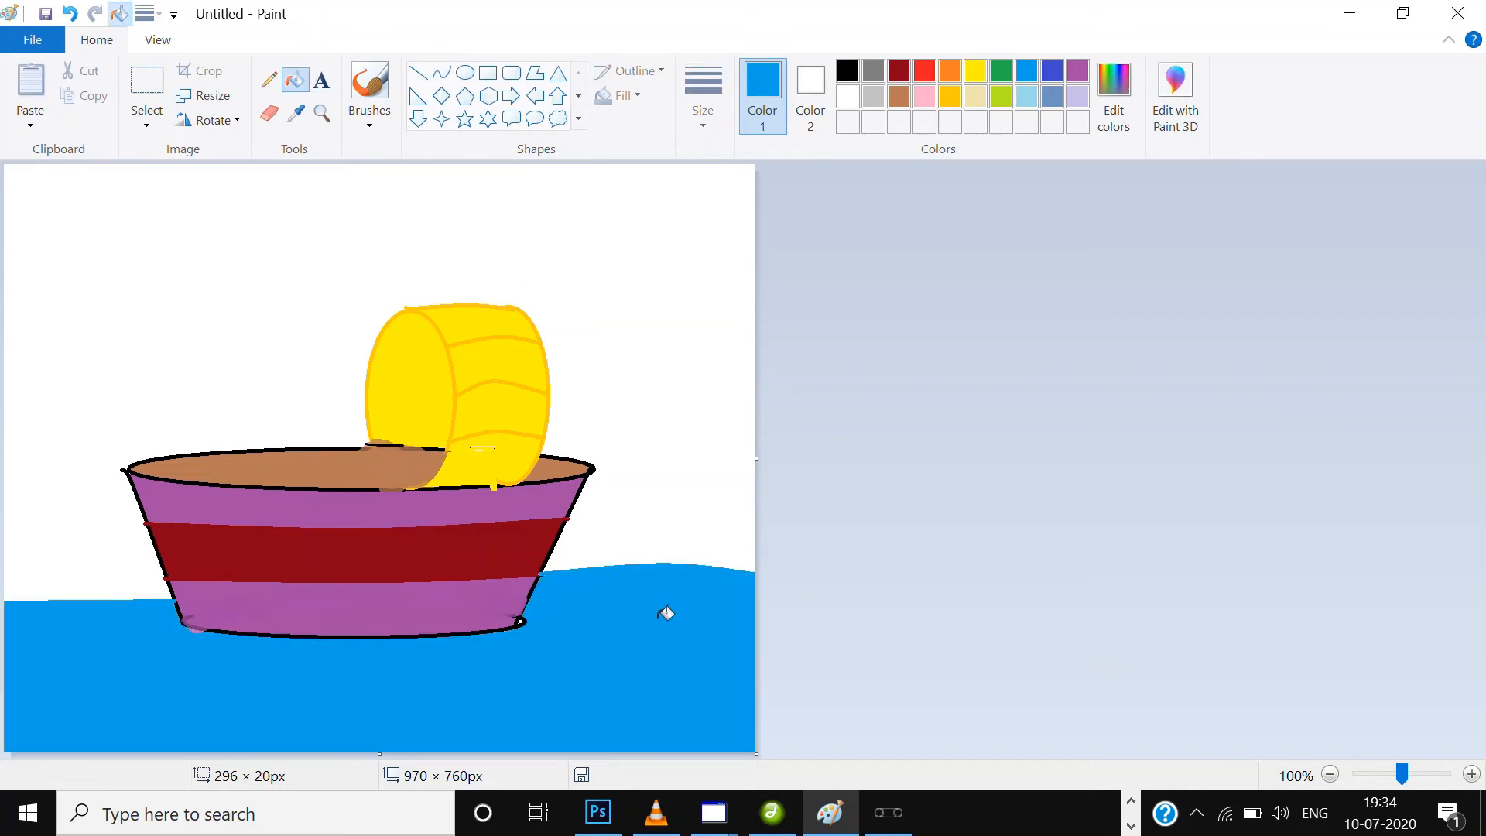